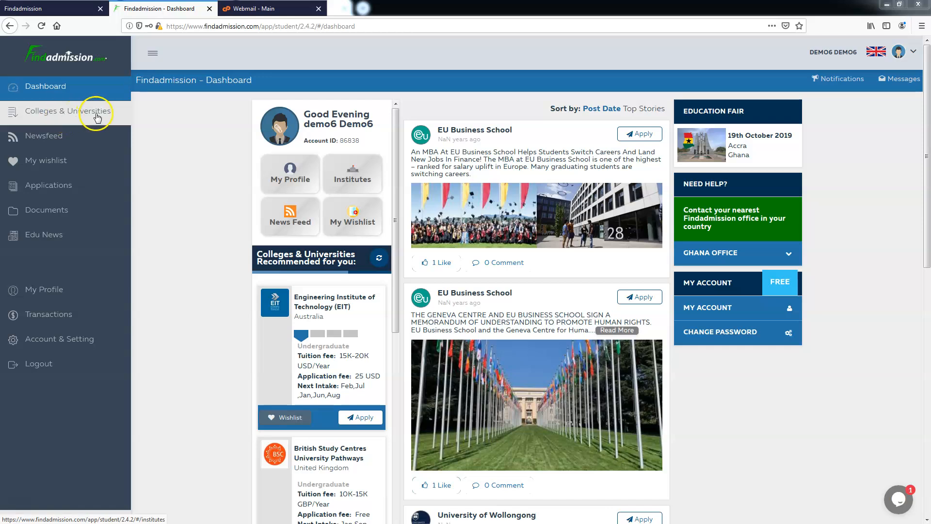
# Open the colleges and universities list and look through the institutes
pyautogui.click(94, 117)
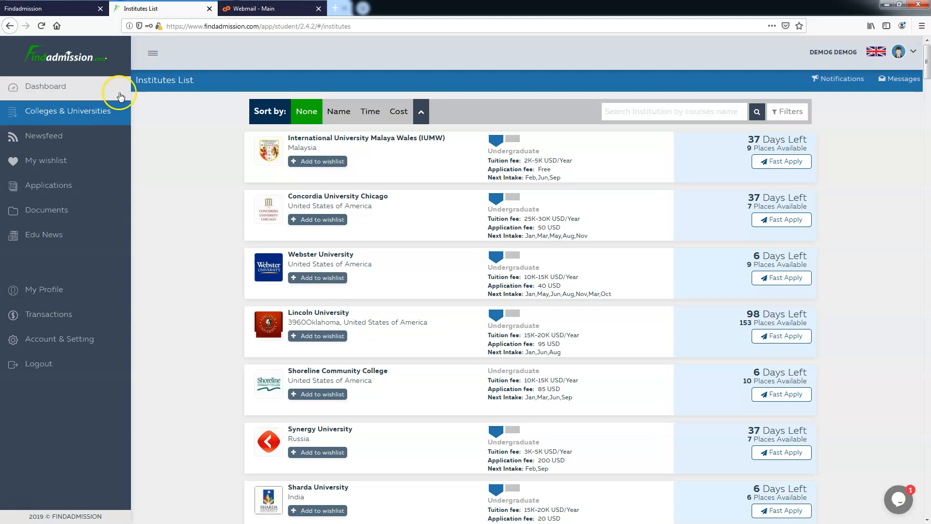
pyautogui.scroll(-2, 662, 183)
pyautogui.scroll(-10, 662, 182)
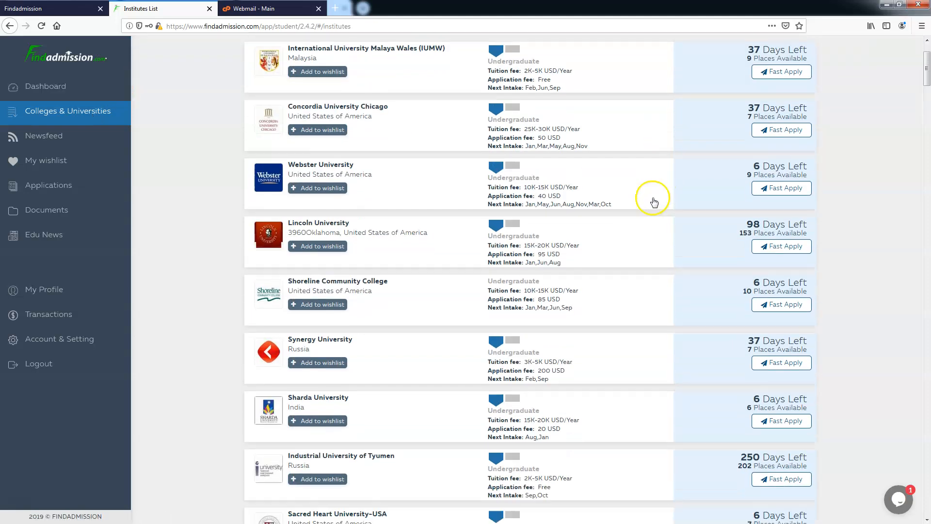
pyautogui.scroll(10, 650, 221)
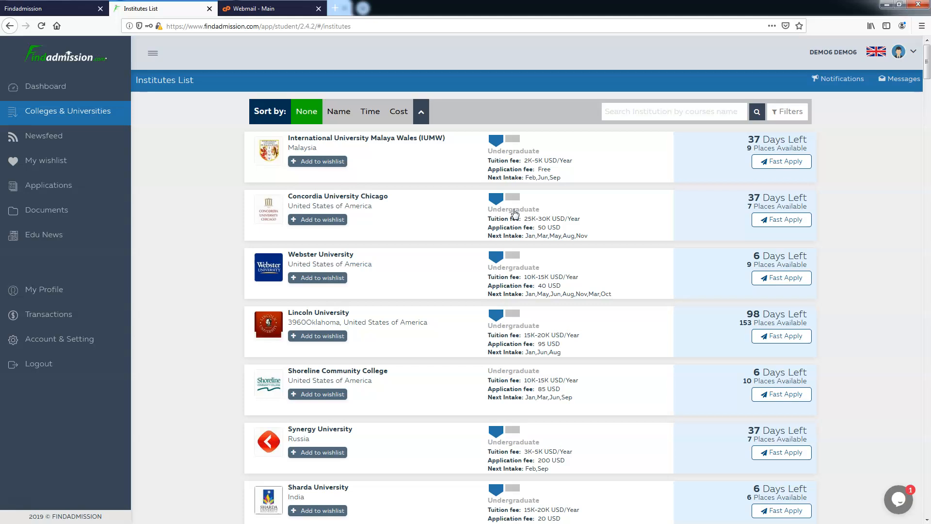
# Filter the institutes list by the country Canada and look over the matching schools
pyautogui.click(791, 115)
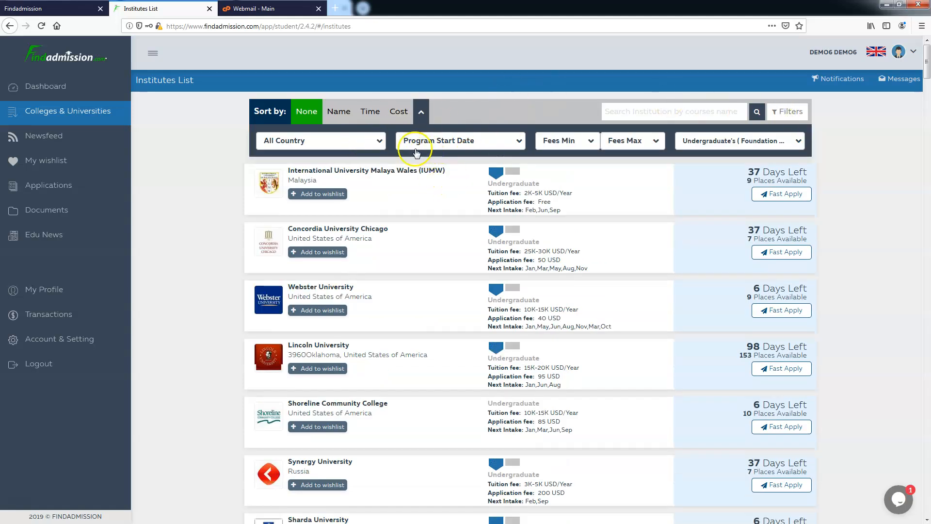
pyautogui.click(378, 146)
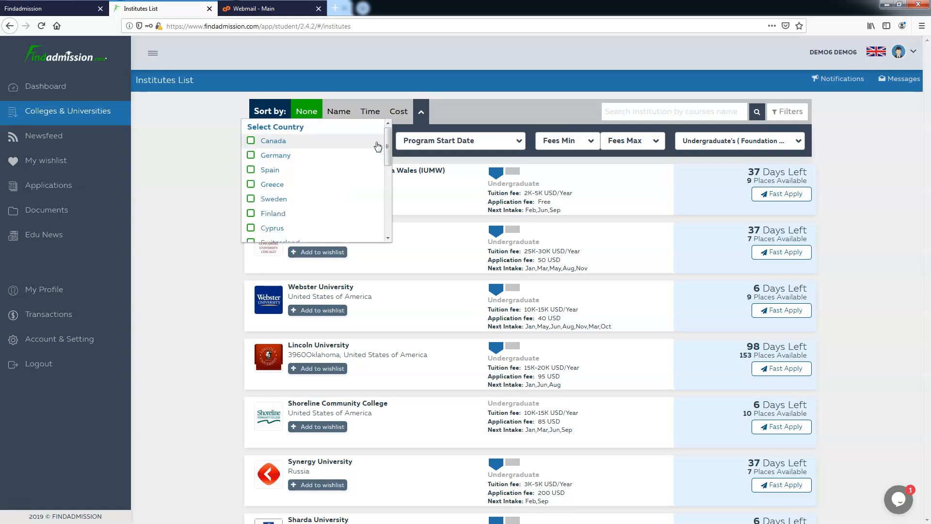
pyautogui.click(266, 143)
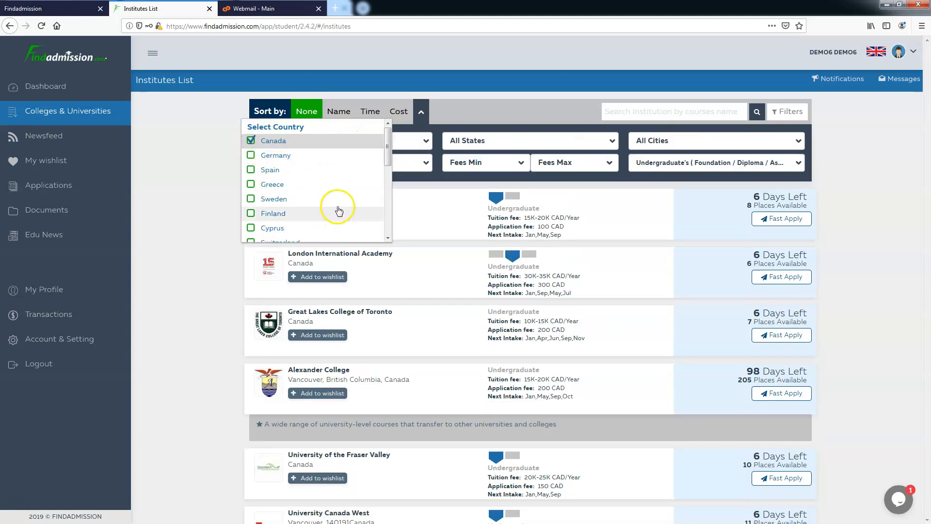
pyautogui.click(855, 171)
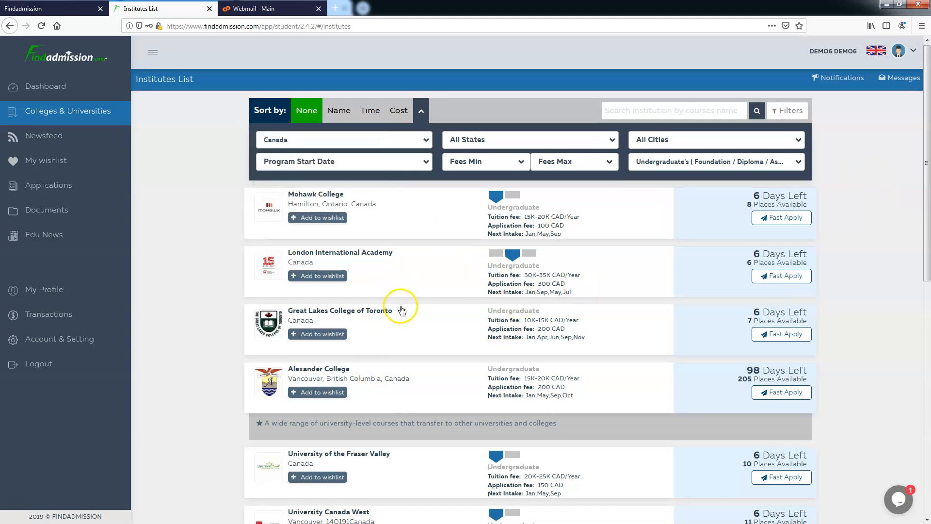
pyautogui.scroll(-5, 401, 310)
pyautogui.scroll(-3, 401, 312)
pyautogui.scroll(5, 401, 312)
pyautogui.scroll(4, 401, 312)
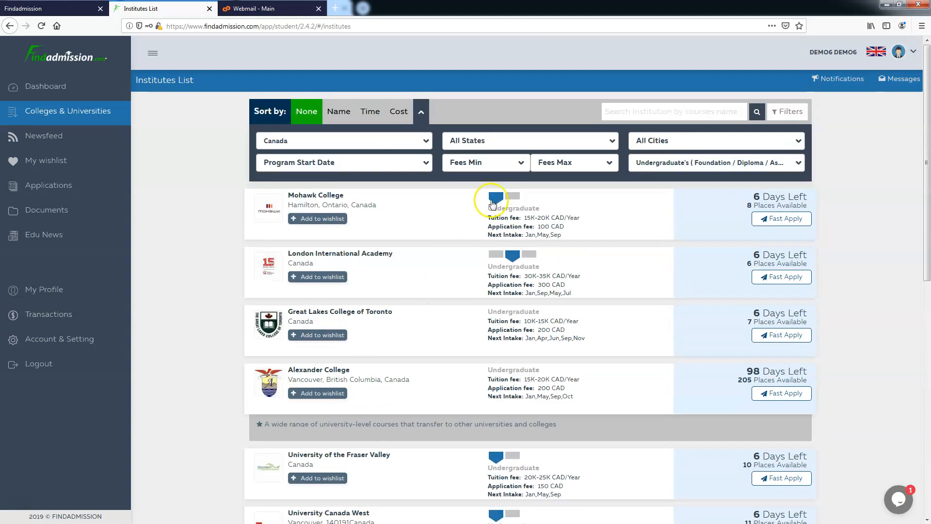
# Search the Canadian institutes for the course "Business Administration" and review the schools that offer it
pyautogui.click(631, 113)
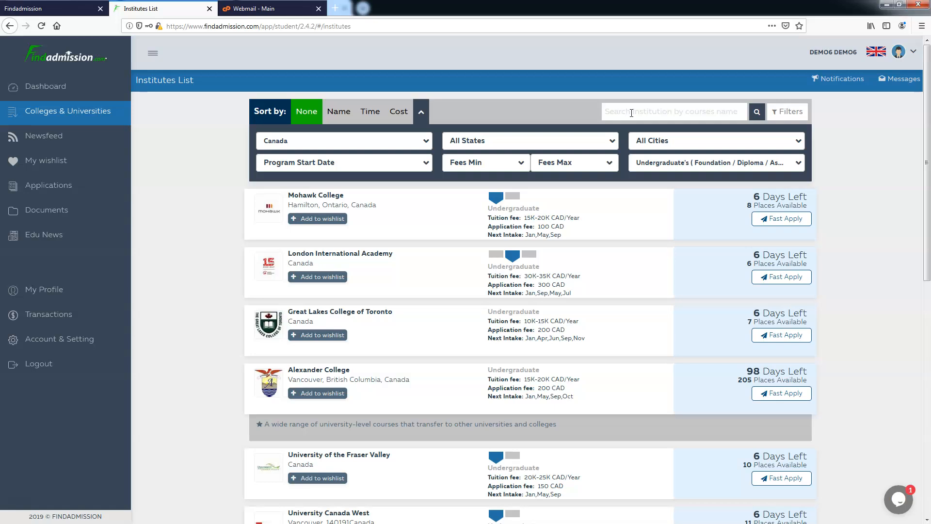
pyautogui.write('Busines')
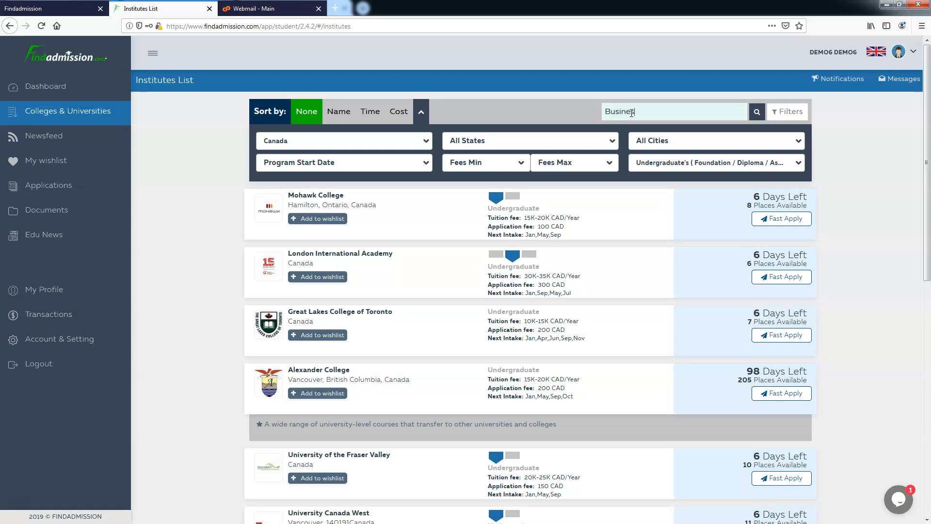
pyautogui.write('s Administration')
pyautogui.click(757, 113)
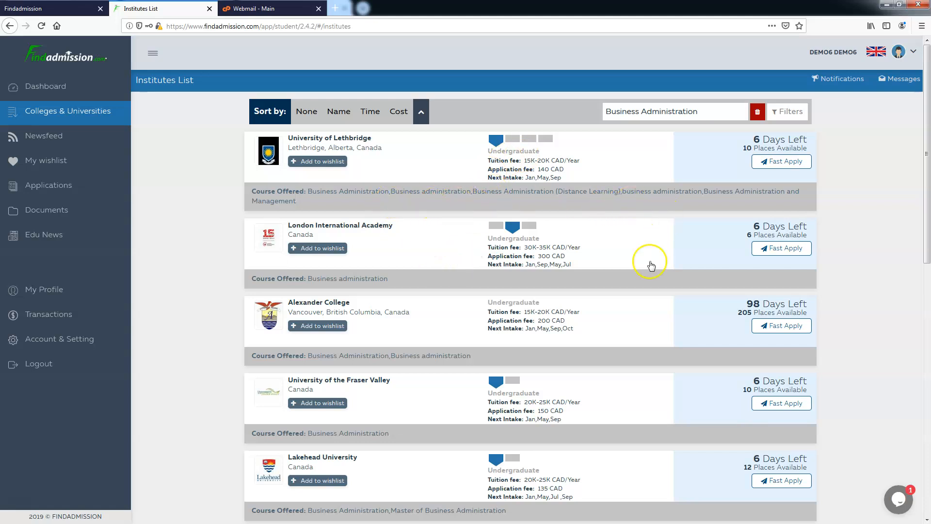
pyautogui.scroll(-1, 431, 311)
pyautogui.scroll(-2, 433, 312)
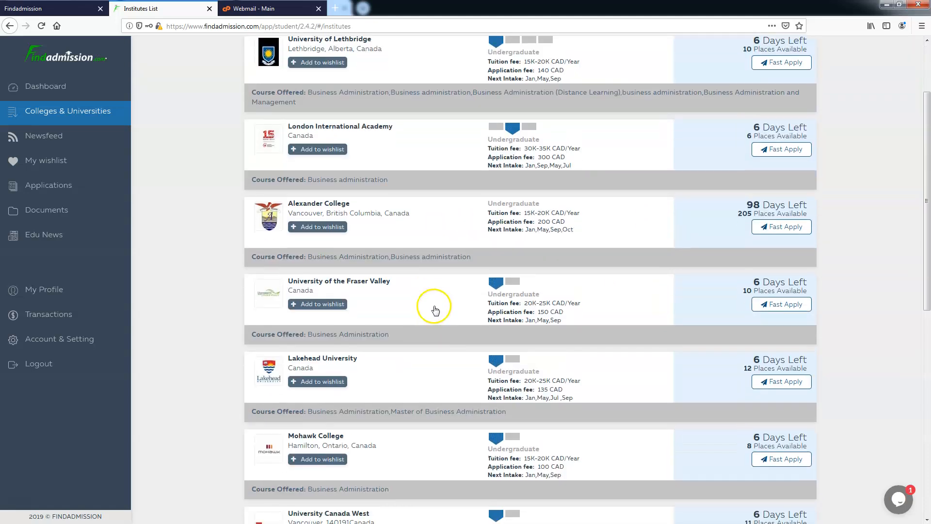
pyautogui.scroll(2, 441, 294)
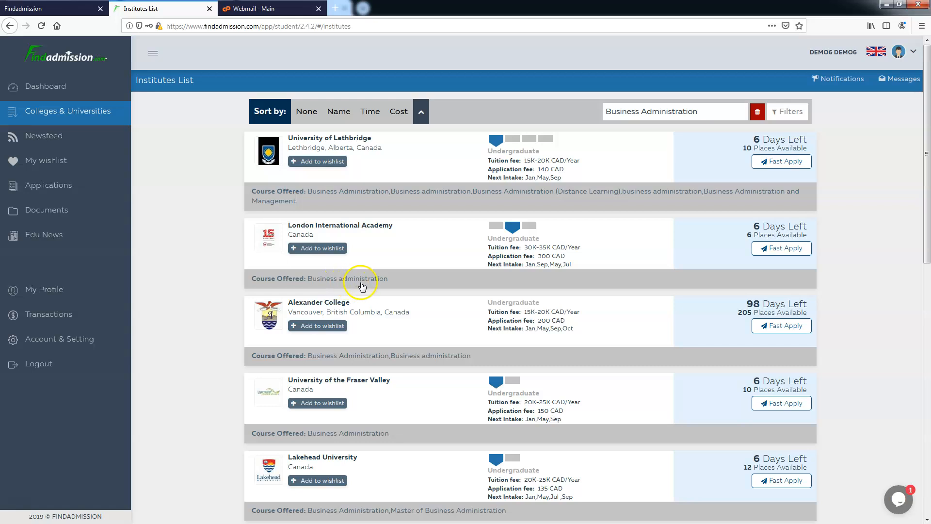
pyautogui.scroll(-2, 410, 337)
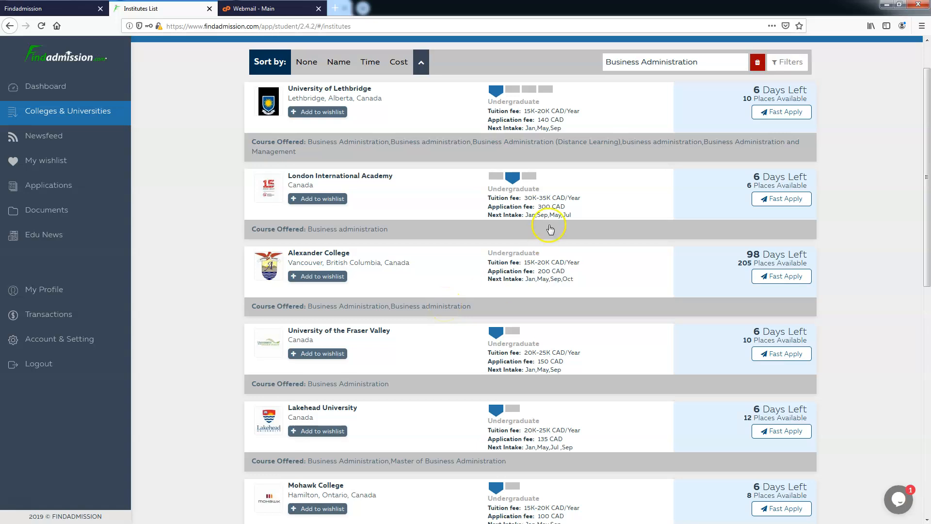
pyautogui.scroll(2, 550, 228)
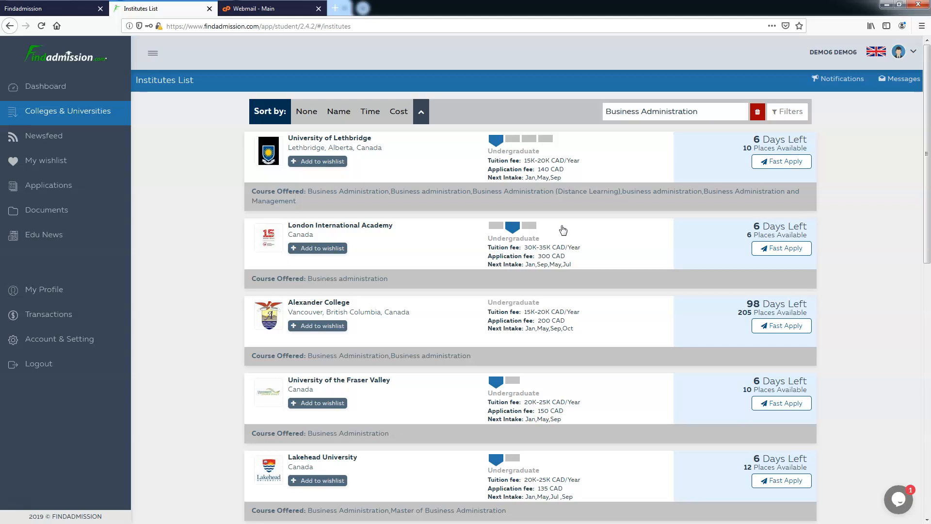
# Show the filter options again and clear the Business Administration course search
pyautogui.click(783, 112)
pyautogui.click(545, 138)
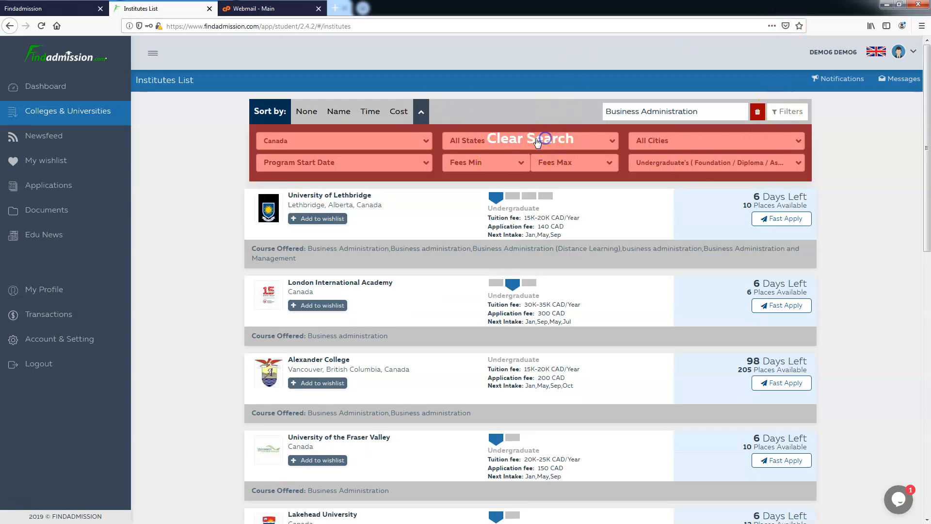
# Try the state filter with Ontario and British Columbia, and deselect both states again
pyautogui.click(575, 140)
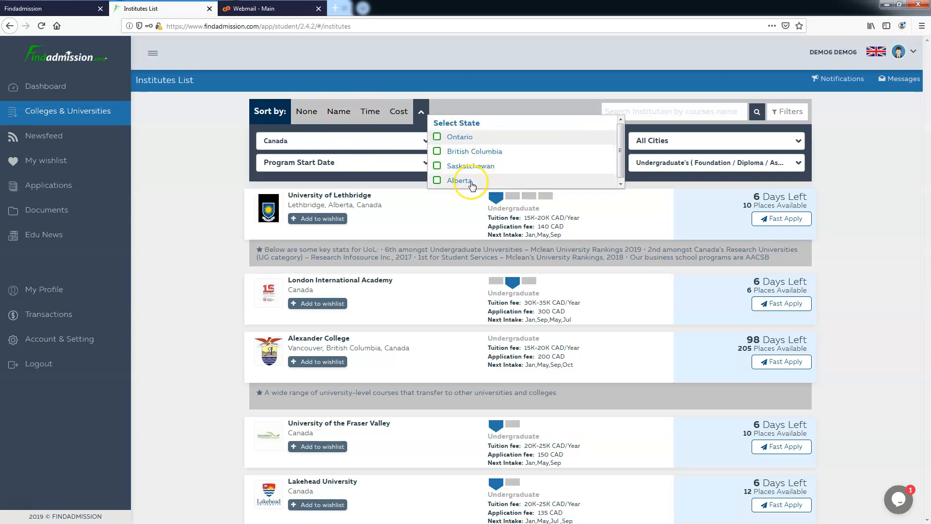
pyautogui.click(466, 140)
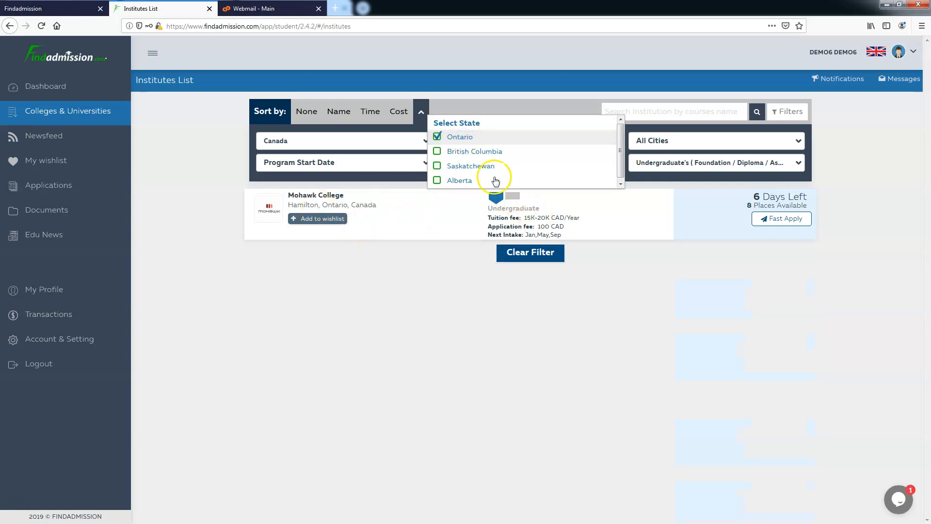
pyautogui.click(438, 151)
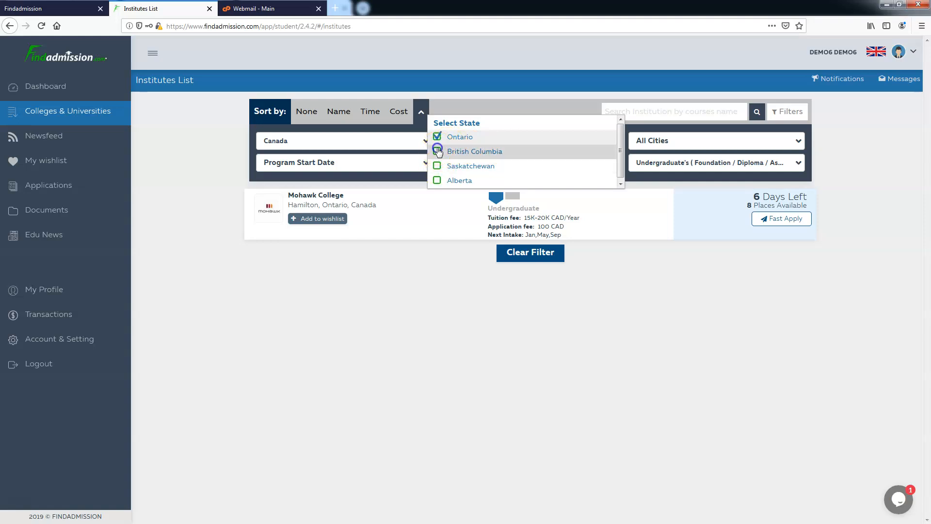
pyautogui.click(436, 137)
pyautogui.click(436, 151)
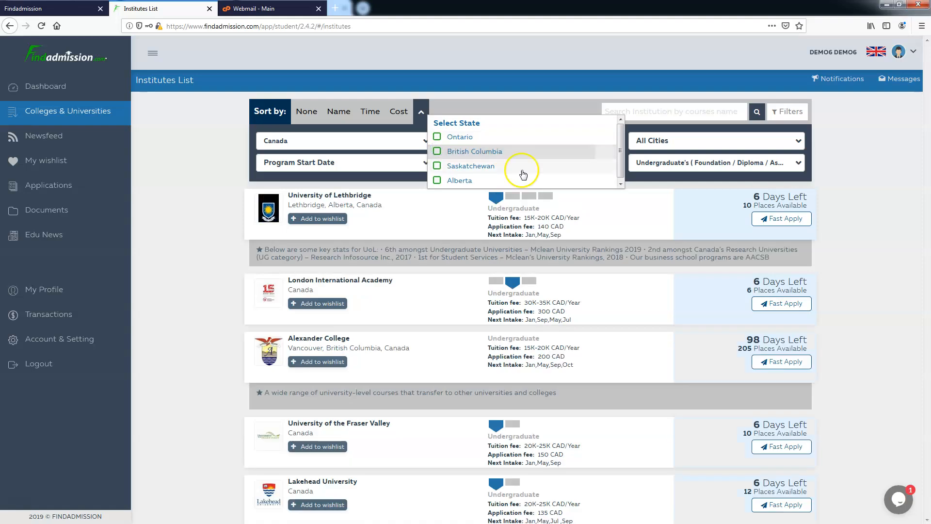
pyautogui.click(825, 159)
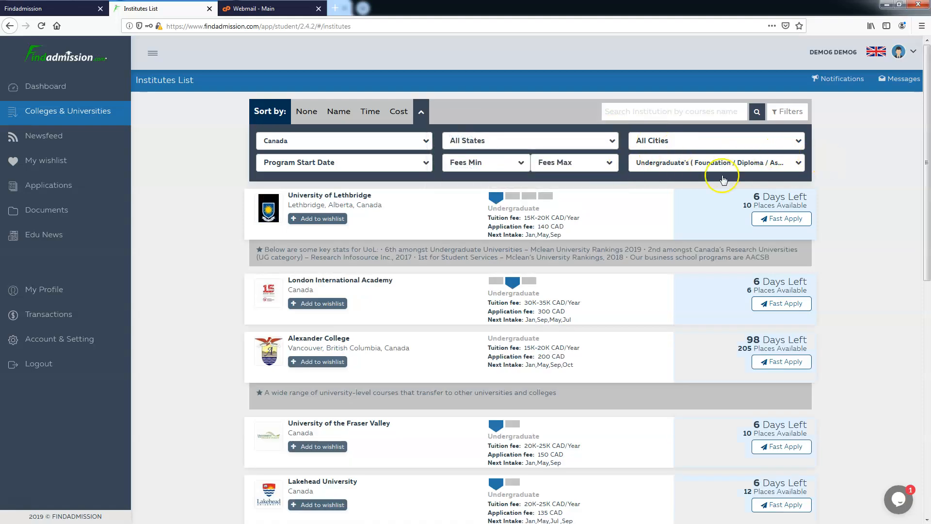
# Change the study level filter to Postgraduate (High Diploma / Certificate / Master), removing the Undergraduate selection
pyautogui.click(794, 168)
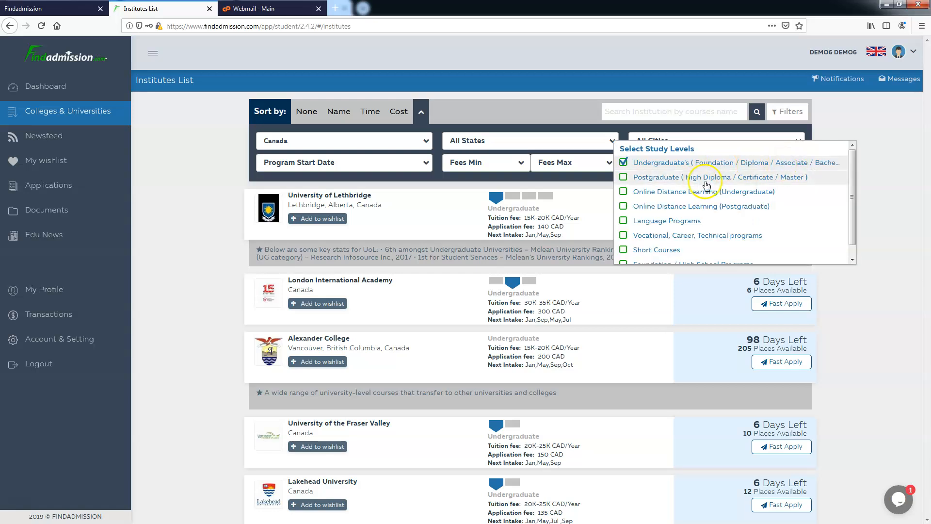
pyautogui.click(644, 179)
pyautogui.click(623, 162)
pyautogui.click(882, 162)
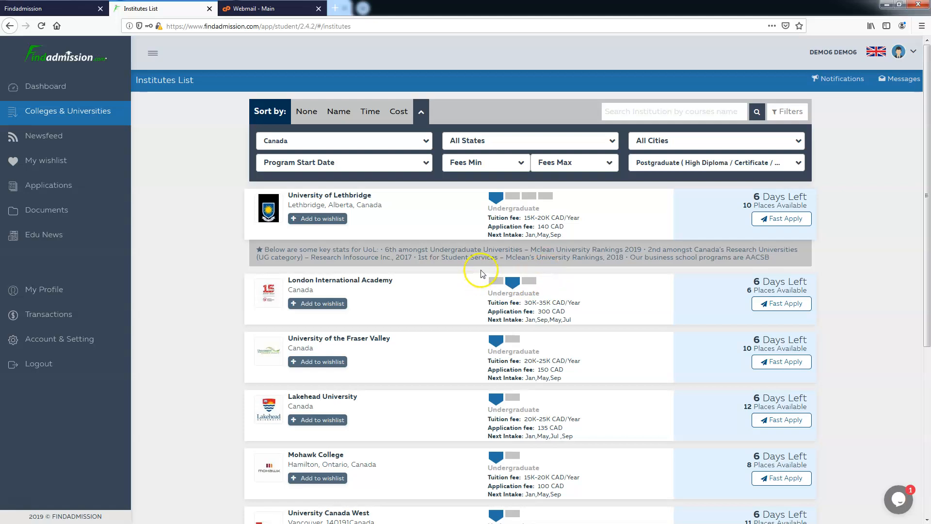
pyautogui.scroll(-2, 484, 266)
pyautogui.scroll(2, 485, 266)
pyautogui.click(786, 219)
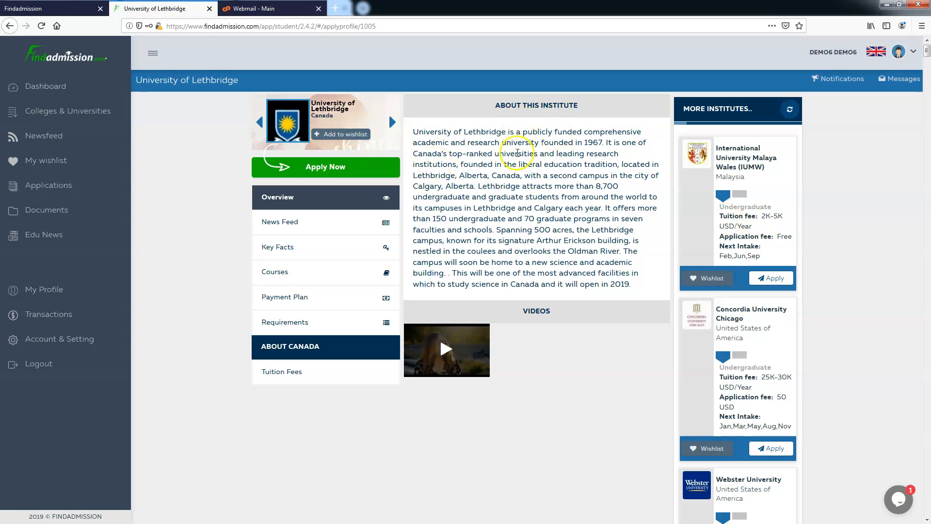
pyautogui.moveTo(413, 131); pyautogui.dragTo(612, 239)
pyautogui.click(612, 239)
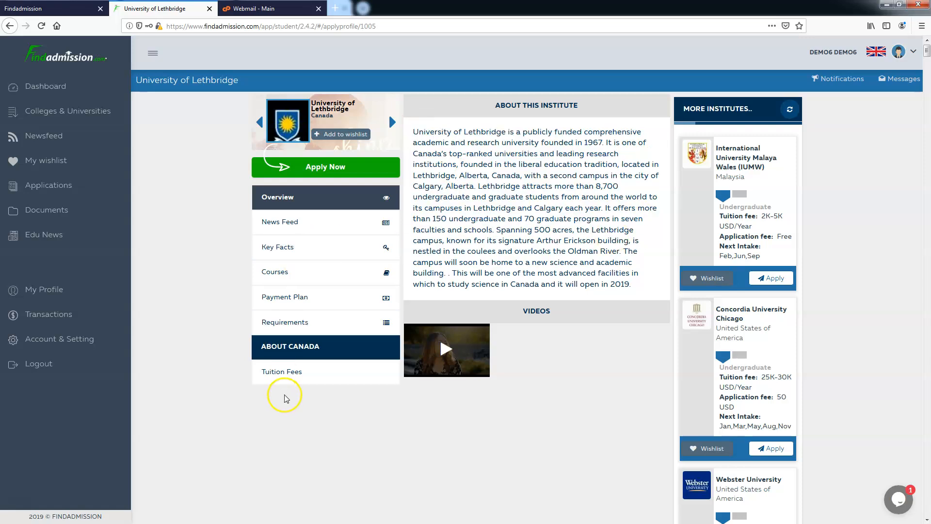
# Review the University of Lethbridge's document requirements and its tuition payment plans for each program level
pyautogui.click(301, 324)
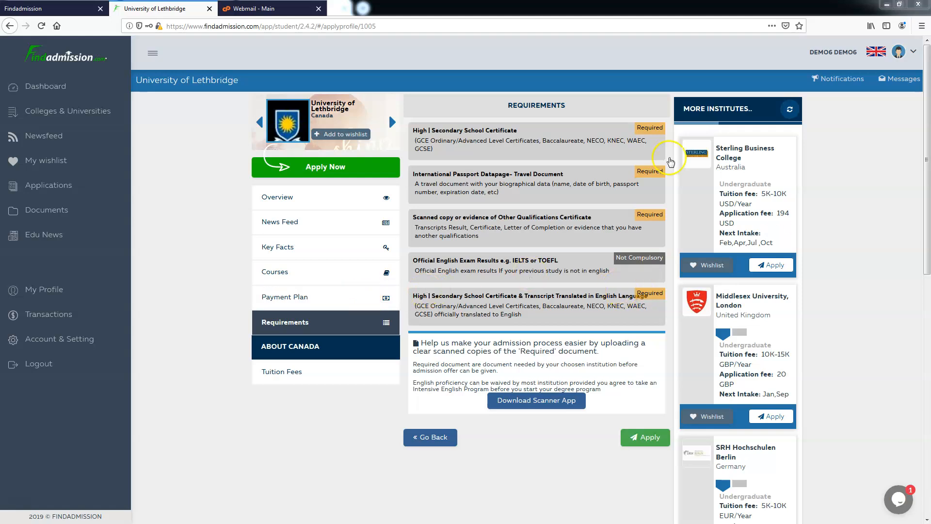
pyautogui.click(321, 309)
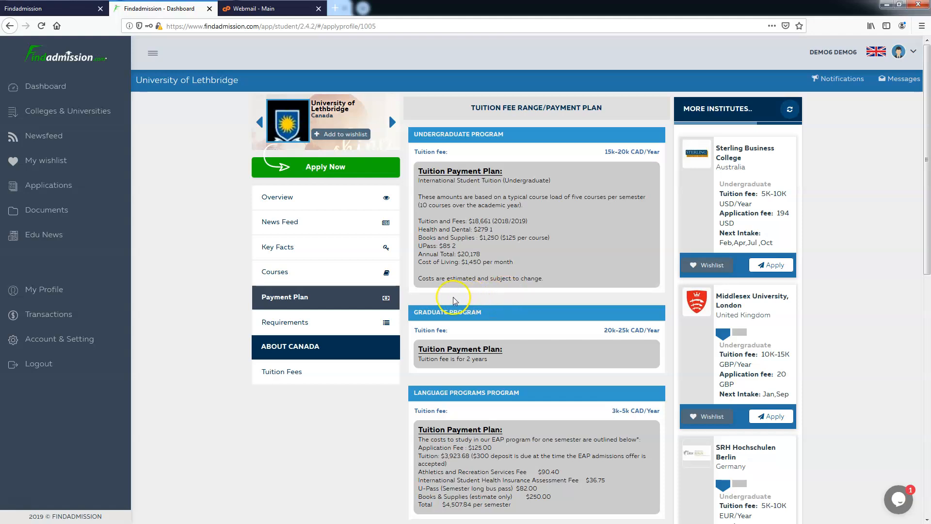
pyautogui.scroll(-1, 487, 311)
pyautogui.scroll(-1, 480, 372)
pyautogui.scroll(1, 478, 365)
pyautogui.scroll(-1, 488, 358)
pyautogui.scroll(2, 490, 271)
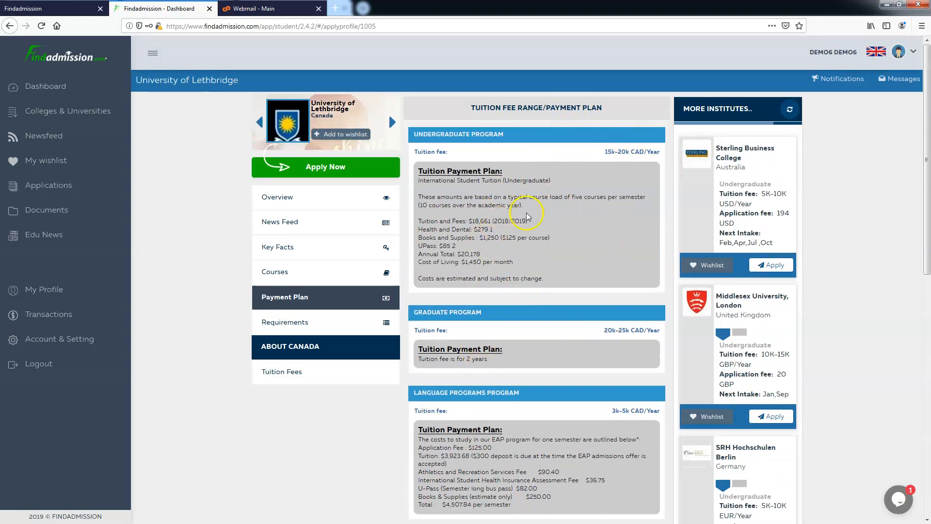
# Examine the university's key facts on application fees, scholarship opportunities and their terms for each program level
pyautogui.click(290, 247)
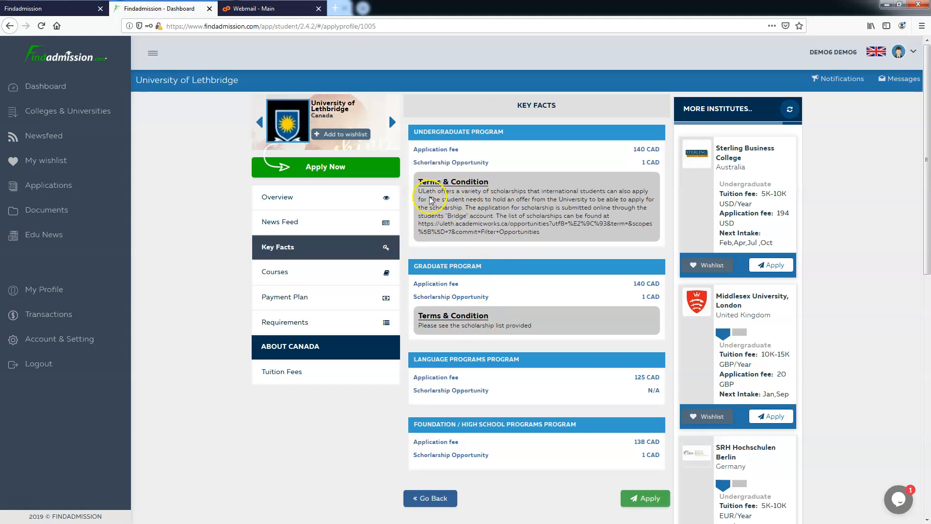
pyautogui.moveTo(551, 236); pyautogui.dragTo(447, 194)
pyautogui.click(414, 191)
pyautogui.click(470, 196)
pyautogui.scroll(-2, 597, 264)
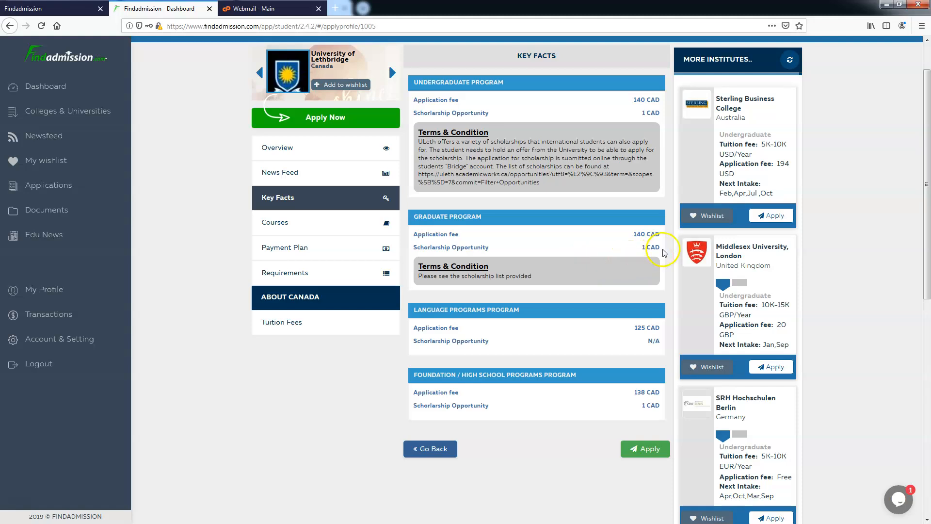
pyautogui.scroll(2, 330, 271)
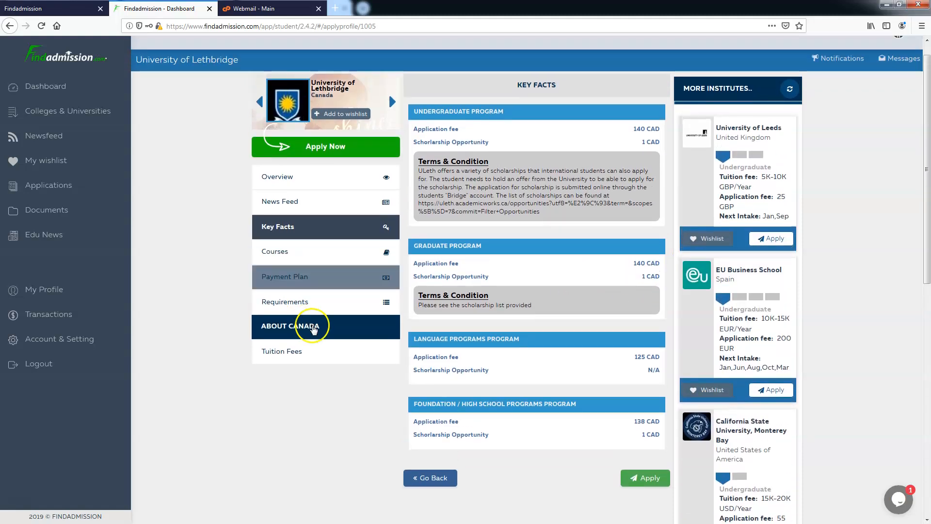
# Open the university's offered courses and look through those in the Faculty of Arts and Humanities
pyautogui.click(318, 272)
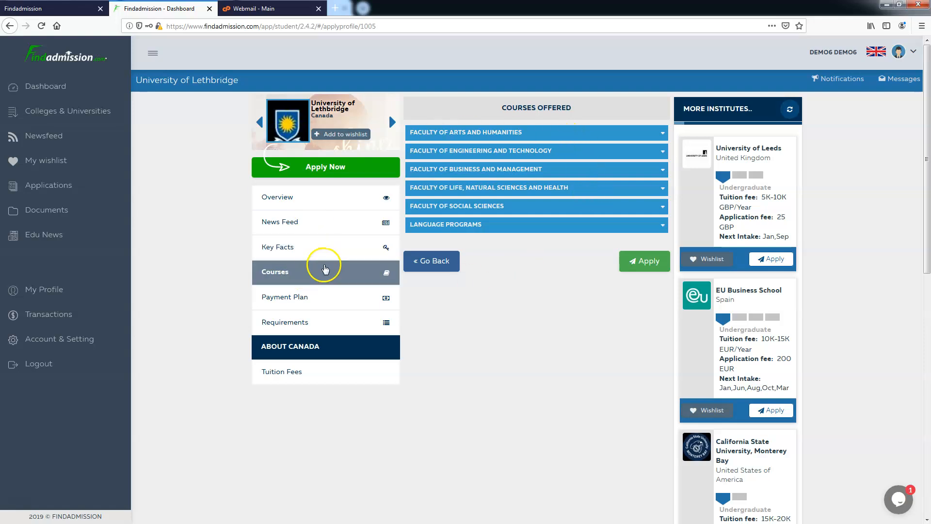
pyautogui.click(536, 132)
pyautogui.scroll(-2, 561, 247)
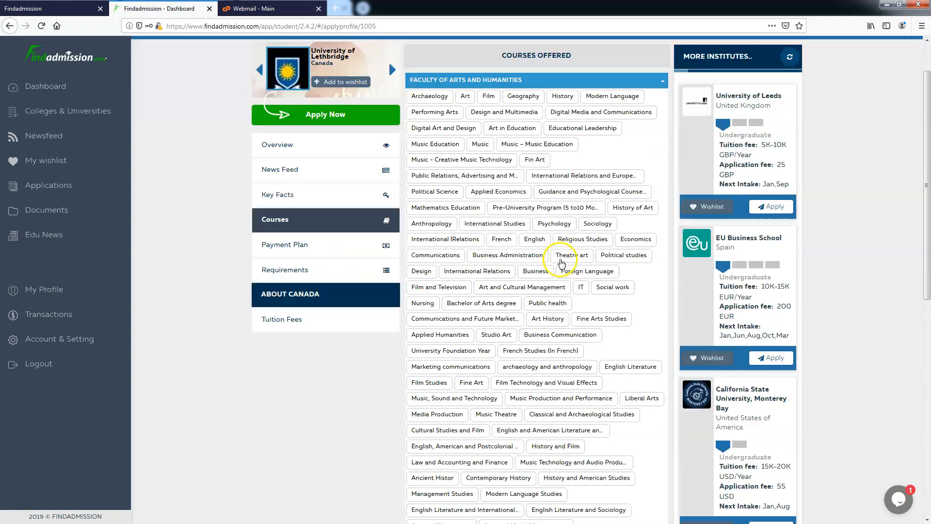
pyautogui.scroll(-5, 561, 263)
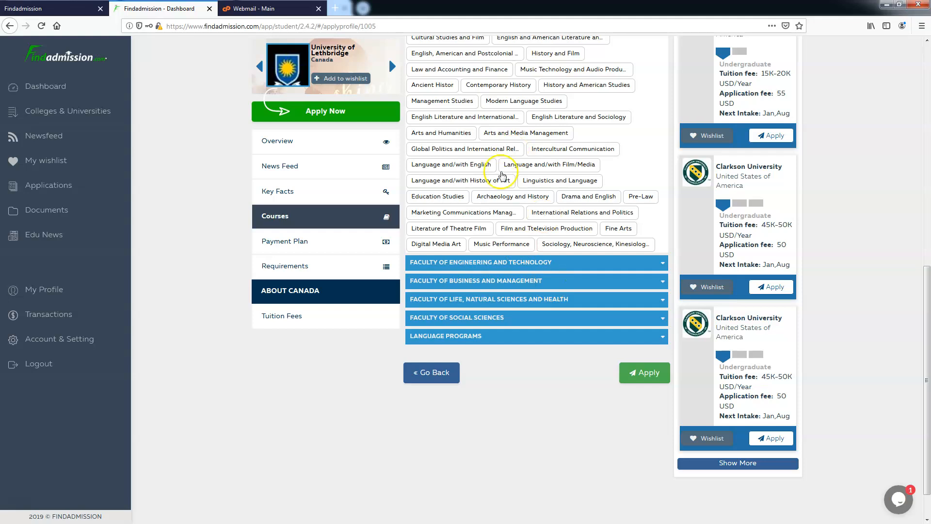
pyautogui.scroll(7, 508, 178)
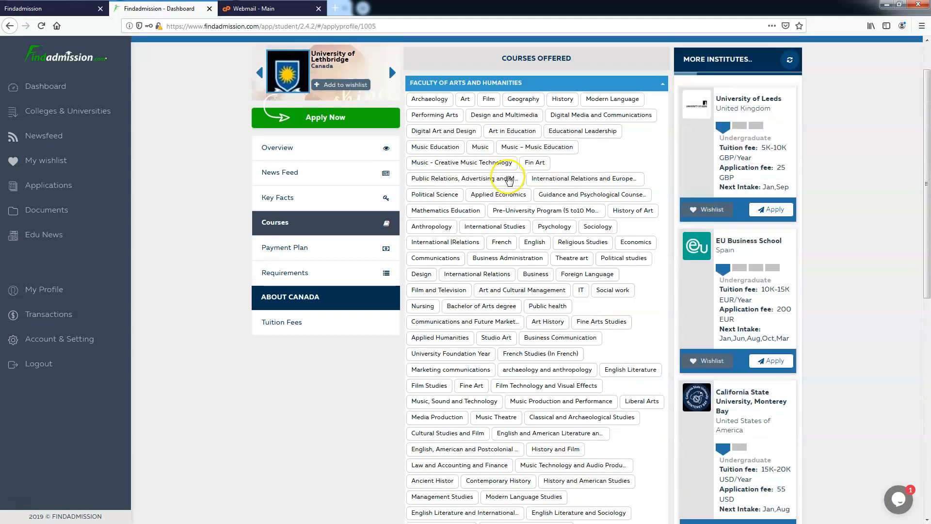
# Start an undergraduate application to the University of Lethbridge with January 2020 as the start date
pyautogui.click(599, 81)
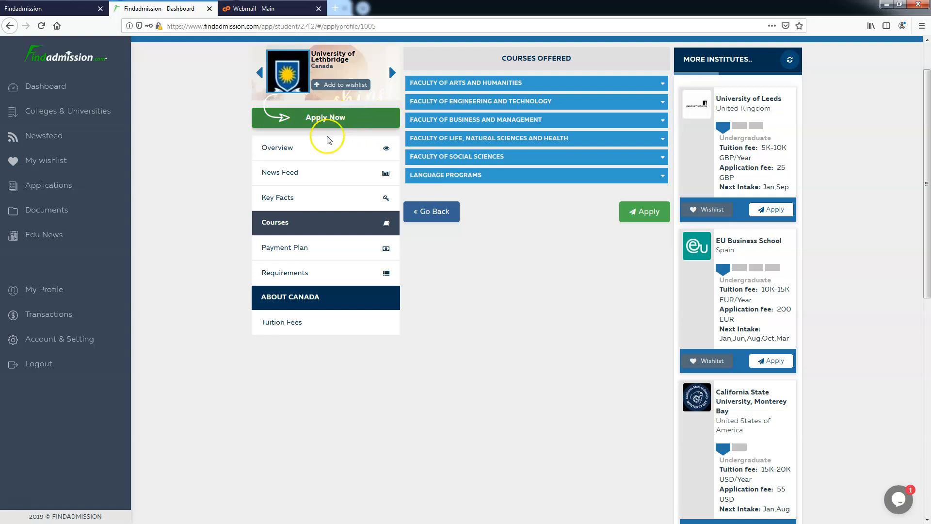
pyautogui.click(331, 120)
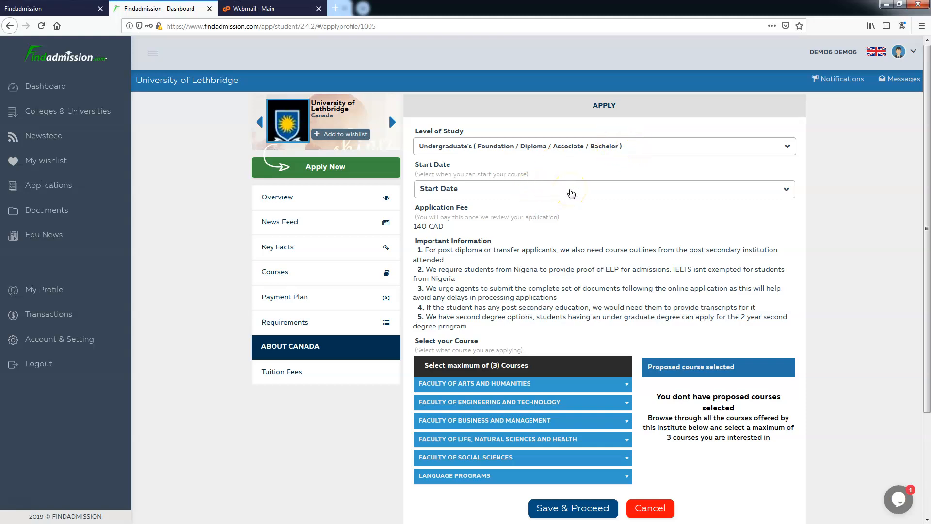
pyautogui.click(571, 193)
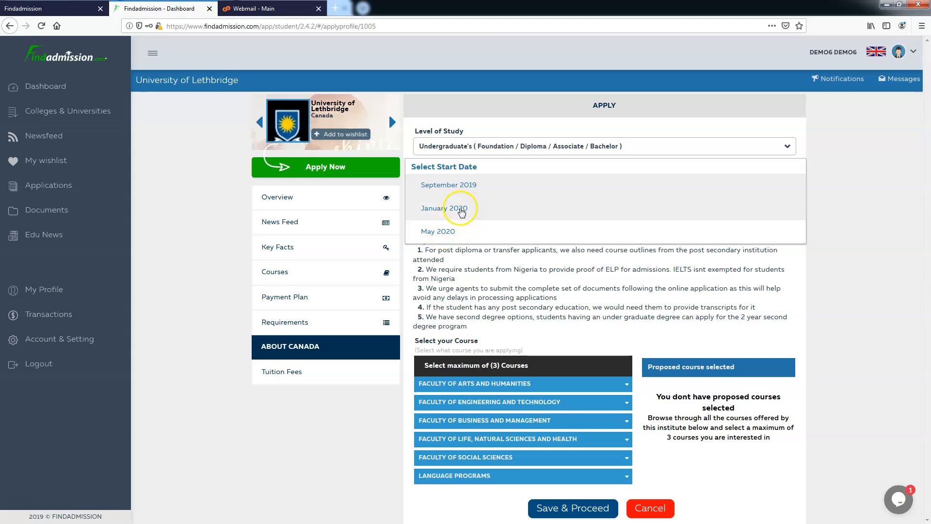
pyautogui.click(459, 210)
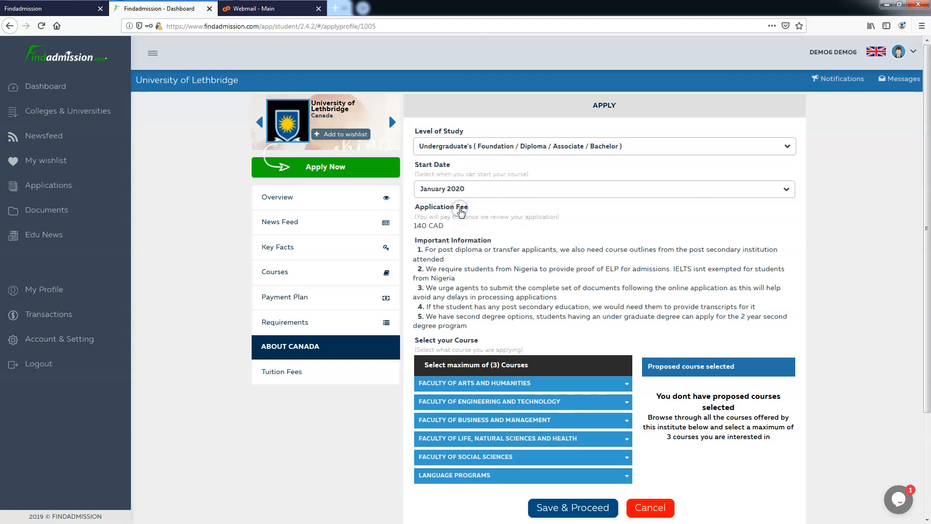
# Review the application fee and the important information for applicants, including the English proficiency rule for students from Nigeria
pyautogui.click(442, 227)
pyautogui.moveTo(441, 227); pyautogui.dragTo(415, 224)
pyautogui.click(444, 228)
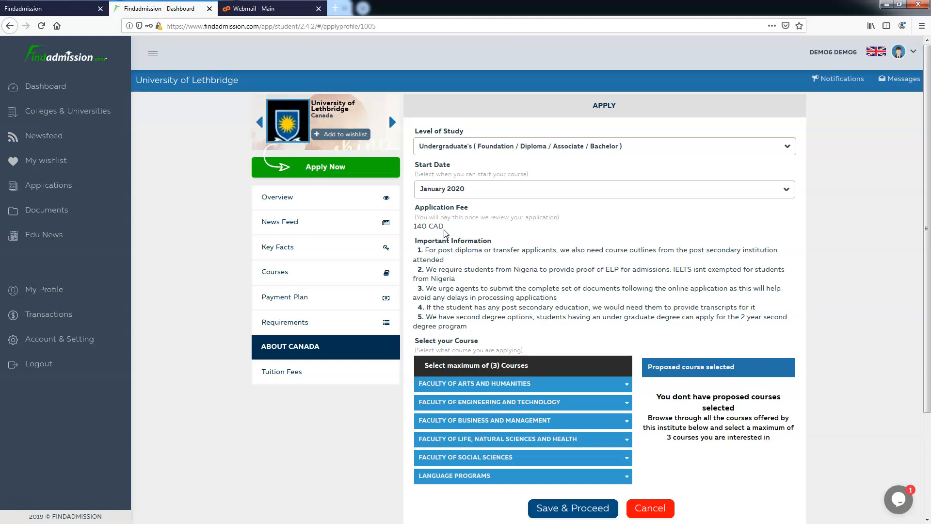
pyautogui.moveTo(445, 227); pyautogui.dragTo(418, 226)
pyautogui.click(428, 240)
pyautogui.scroll(-2, 500, 294)
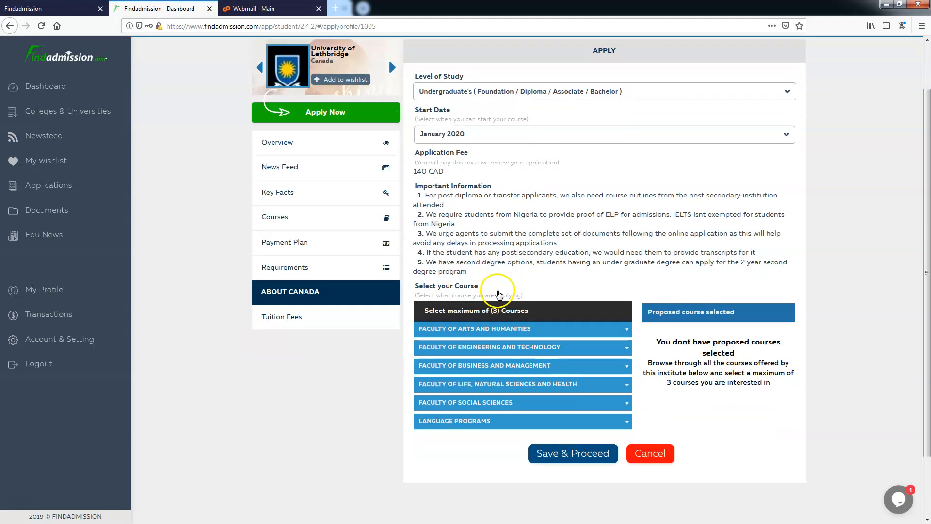
pyautogui.scroll(-2, 499, 294)
pyautogui.moveTo(471, 203); pyautogui.dragTo(421, 123)
pyautogui.click(439, 130)
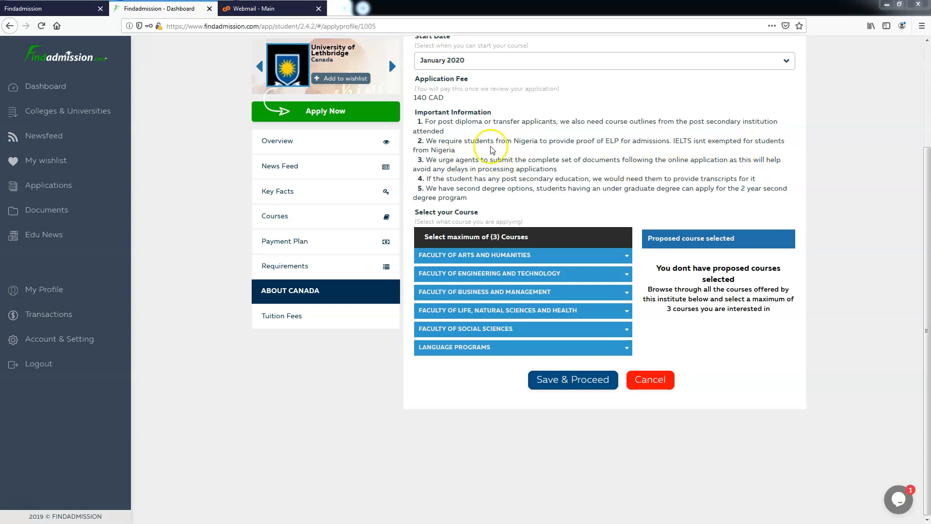
pyautogui.click(455, 151)
pyautogui.moveTo(455, 150); pyautogui.dragTo(690, 140)
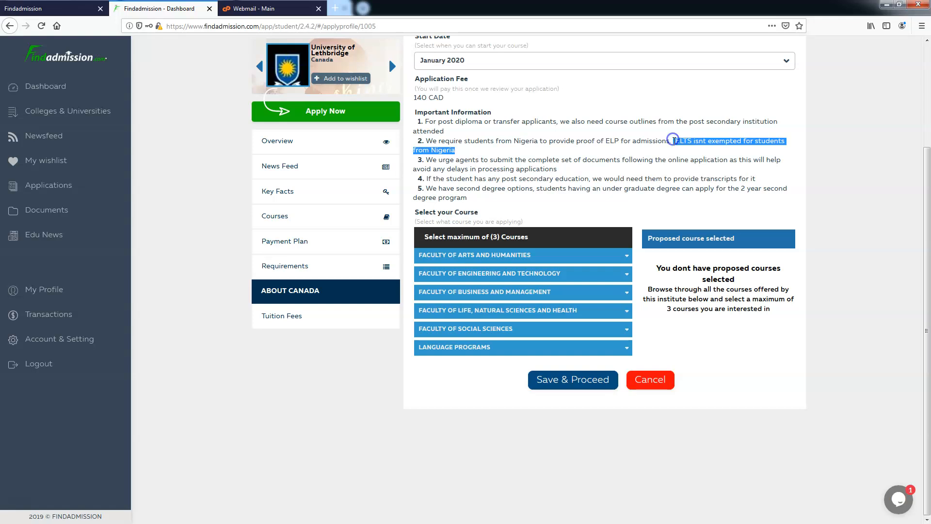
pyautogui.click(674, 140)
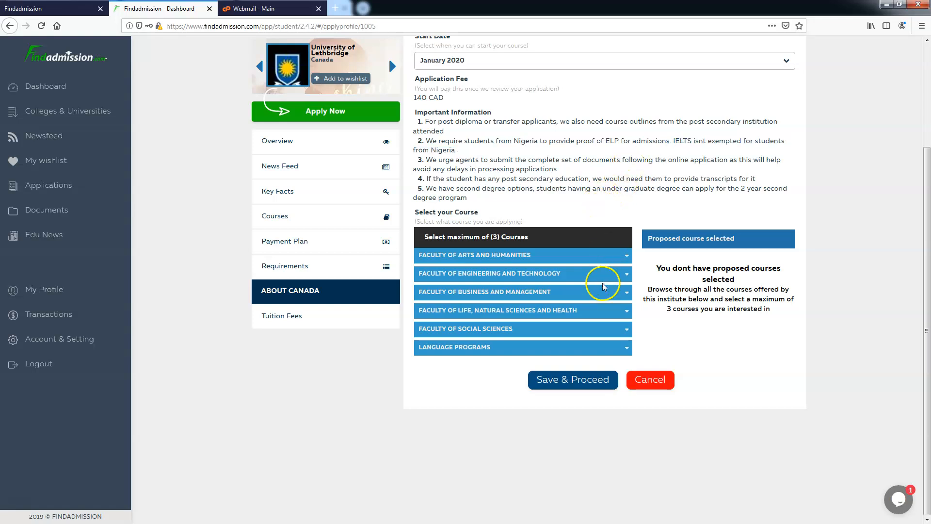
# Choose Political Science, International Studies and International |Relations as proposed courses from the Faculty of Arts and Humanities
pyautogui.click(535, 256)
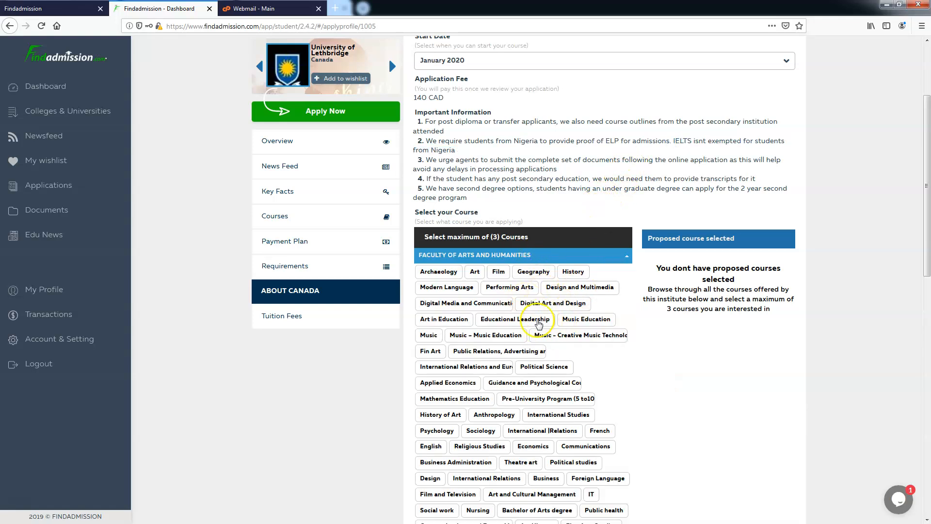
pyautogui.scroll(-2, 539, 324)
pyautogui.click(541, 318)
pyautogui.scroll(-4, 541, 325)
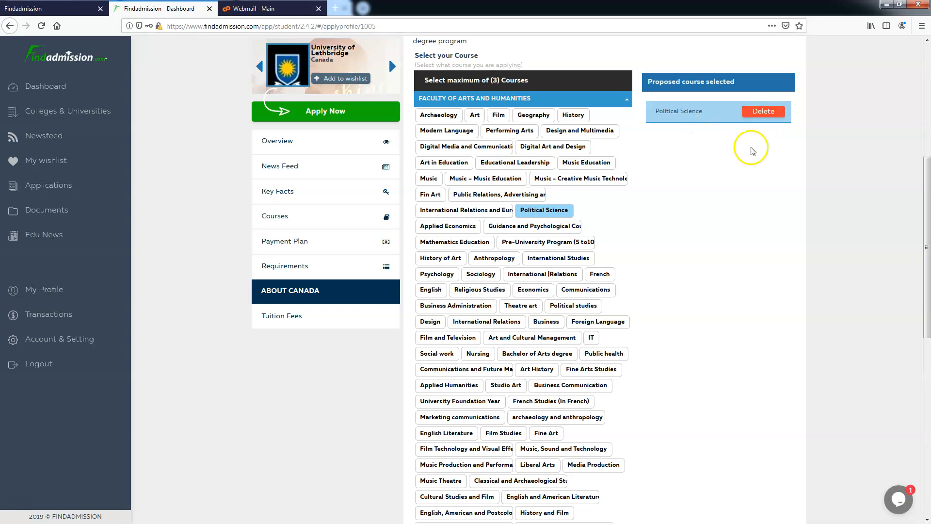
pyautogui.click(763, 111)
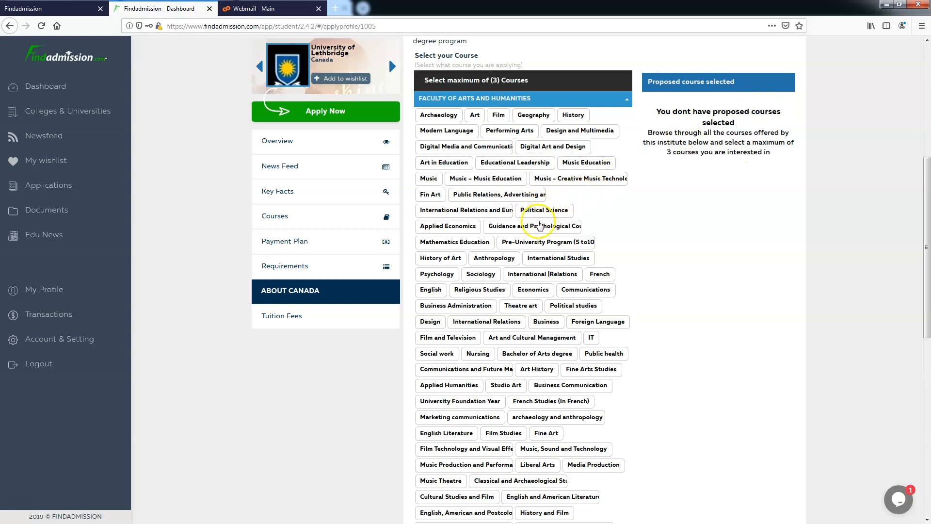
pyautogui.click(544, 210)
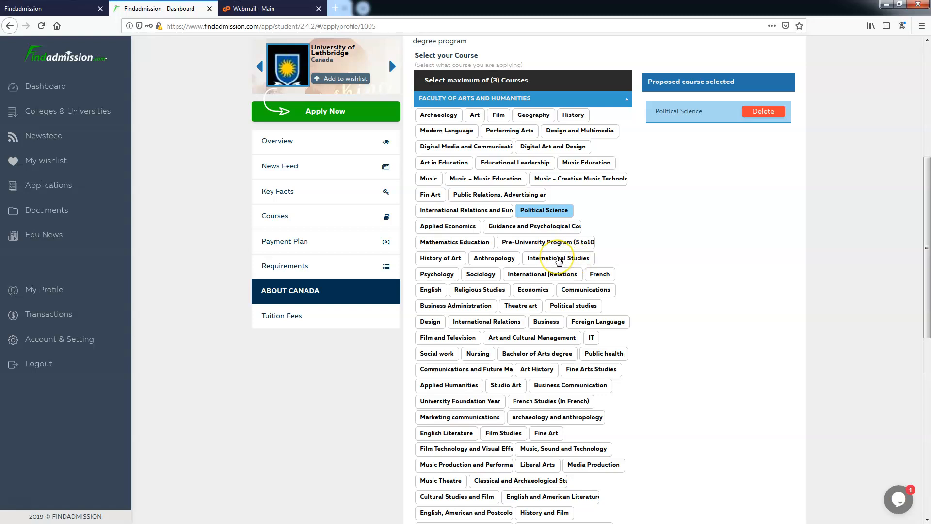
pyautogui.click(559, 261)
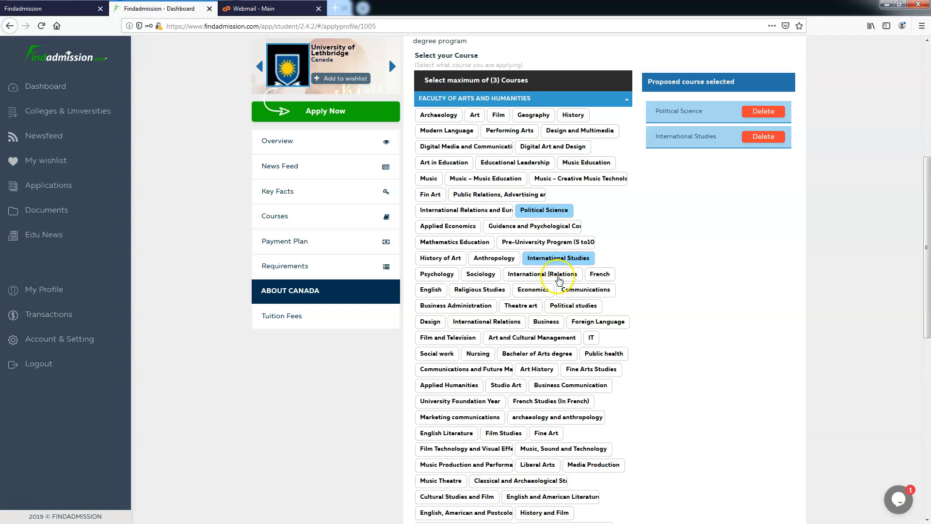
pyautogui.click(547, 278)
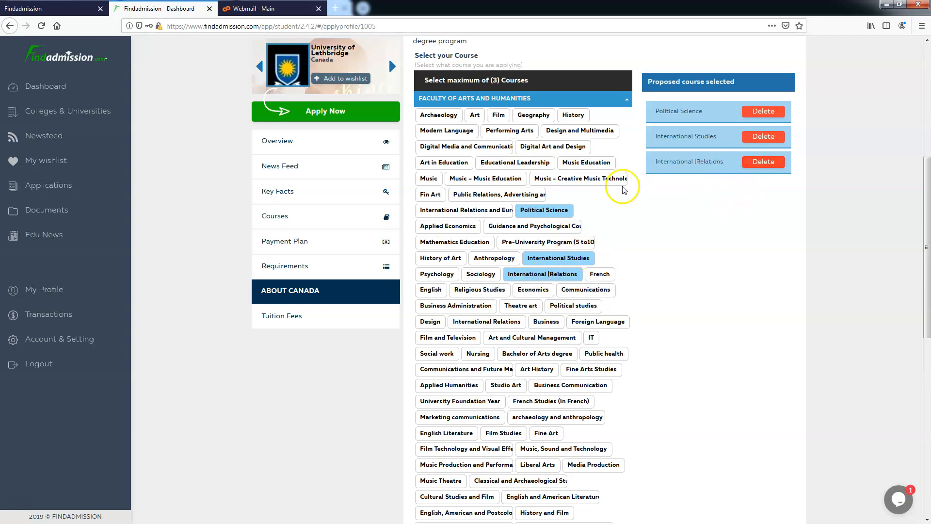
pyautogui.scroll(4, 623, 180)
pyautogui.click(626, 299)
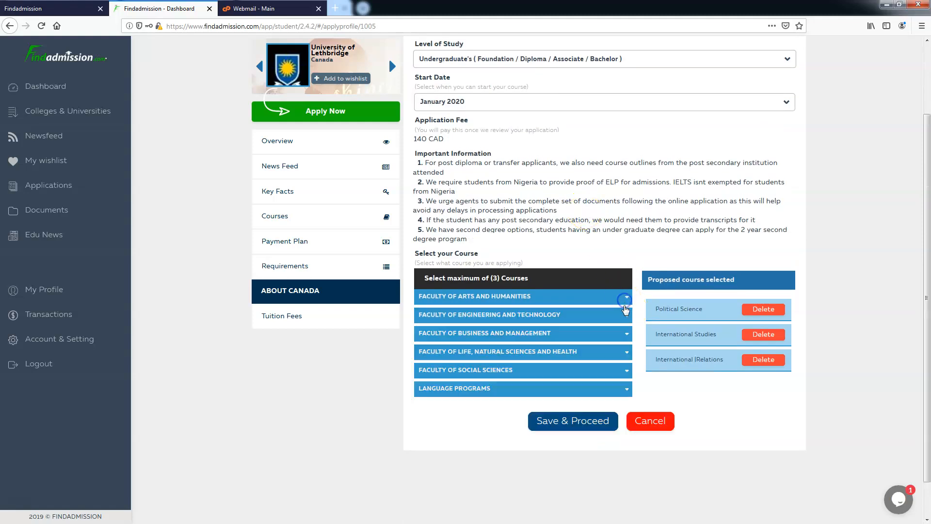
# Save the start date and proposed courses and proceed to the application's required documents
pyautogui.scroll(-1, 669, 357)
pyautogui.click(583, 382)
pyautogui.click(582, 381)
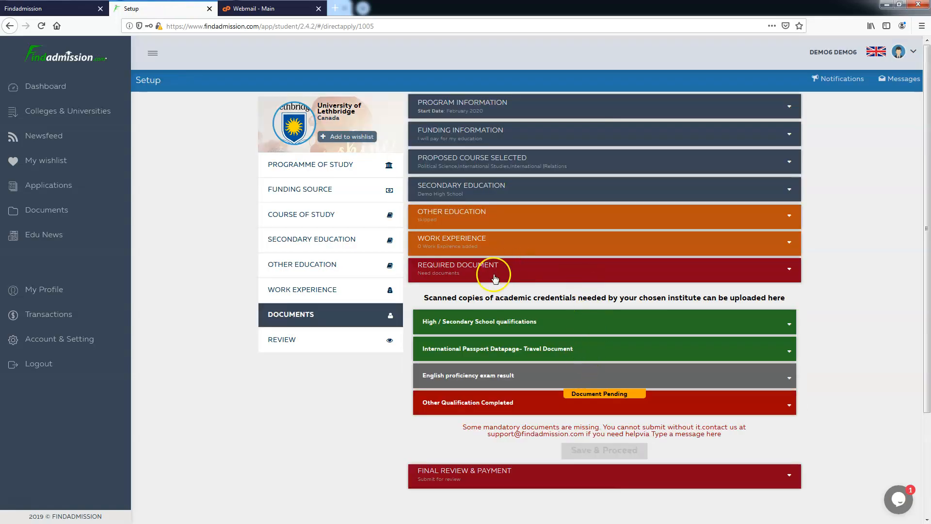
# Review the required documents, checking the high school qualification files and the English proficiency exam result section
pyautogui.scroll(-1, 608, 318)
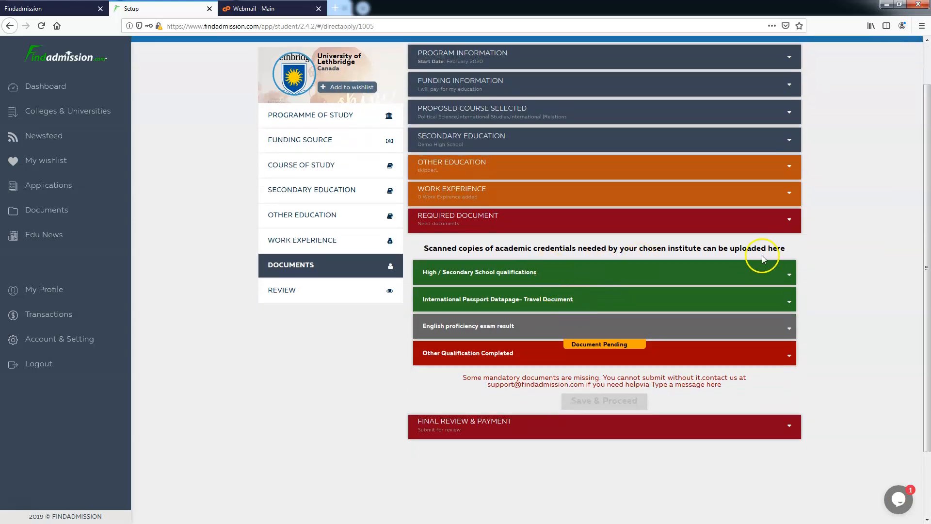
pyautogui.scroll(1, 538, 254)
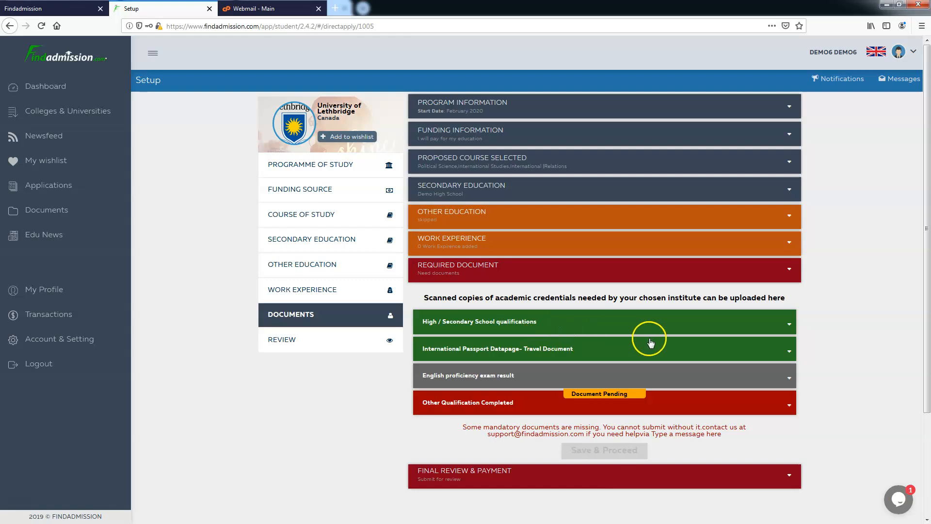
pyautogui.click(669, 328)
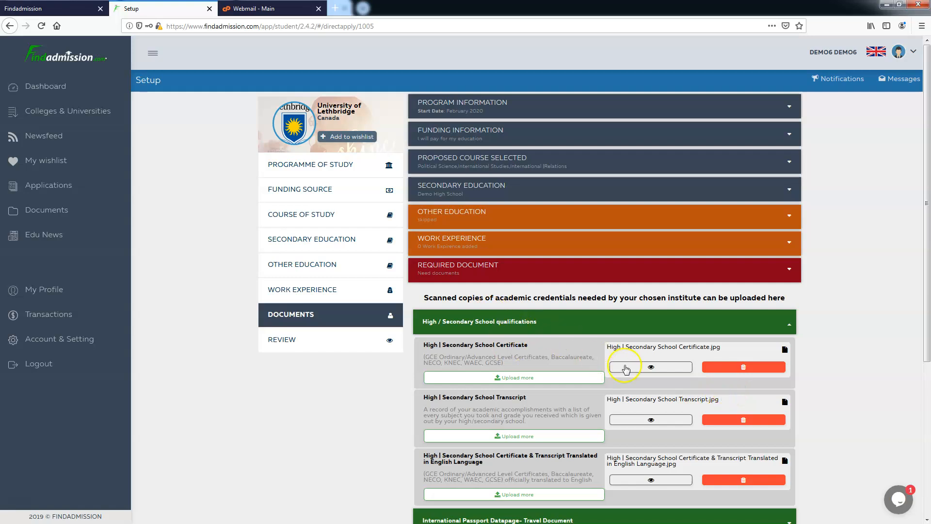
pyautogui.scroll(-2, 565, 370)
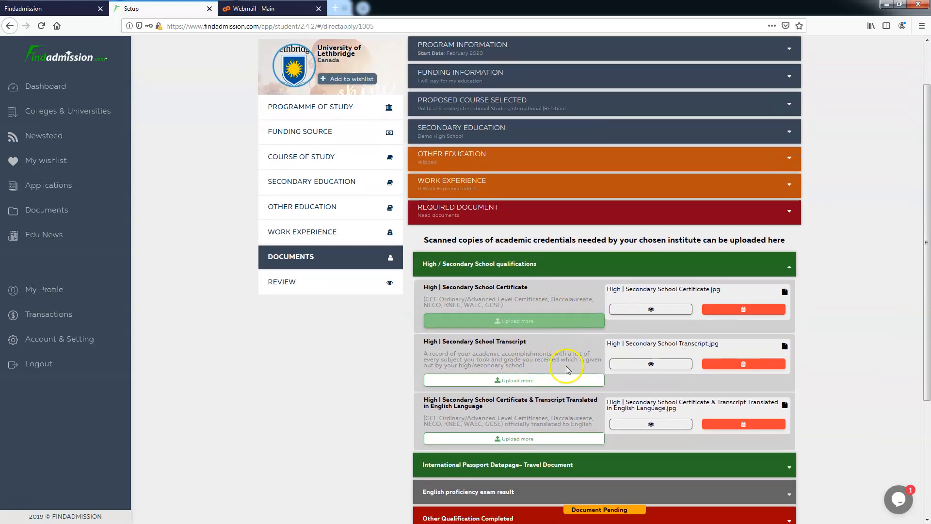
pyautogui.scroll(-2, 565, 369)
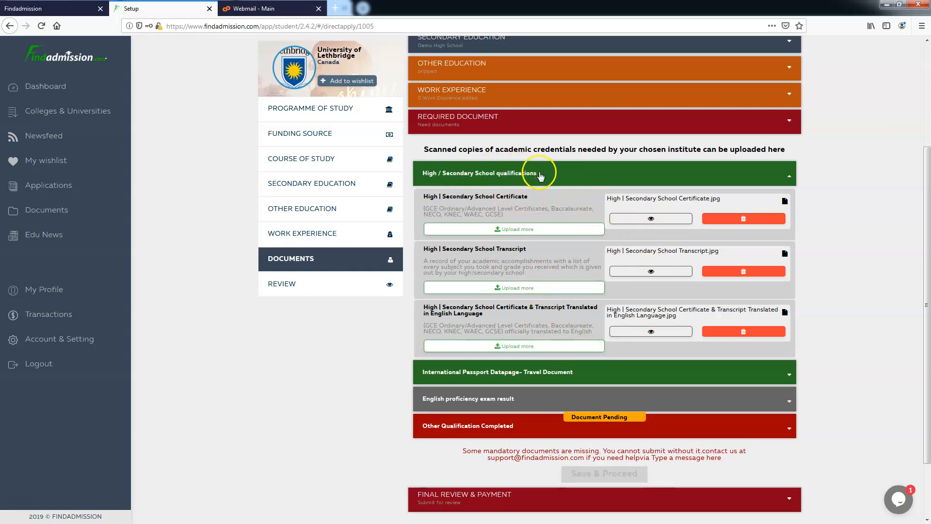
pyautogui.click(487, 173)
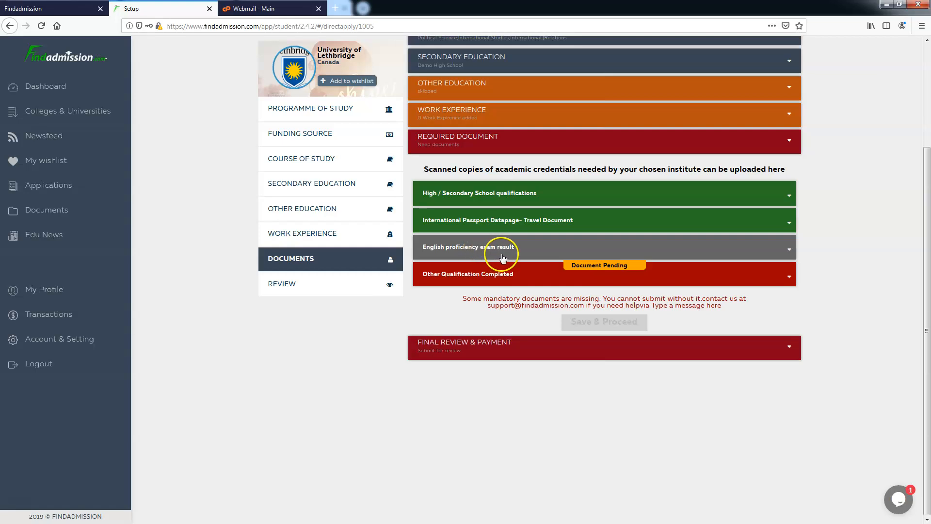
pyautogui.click(561, 250)
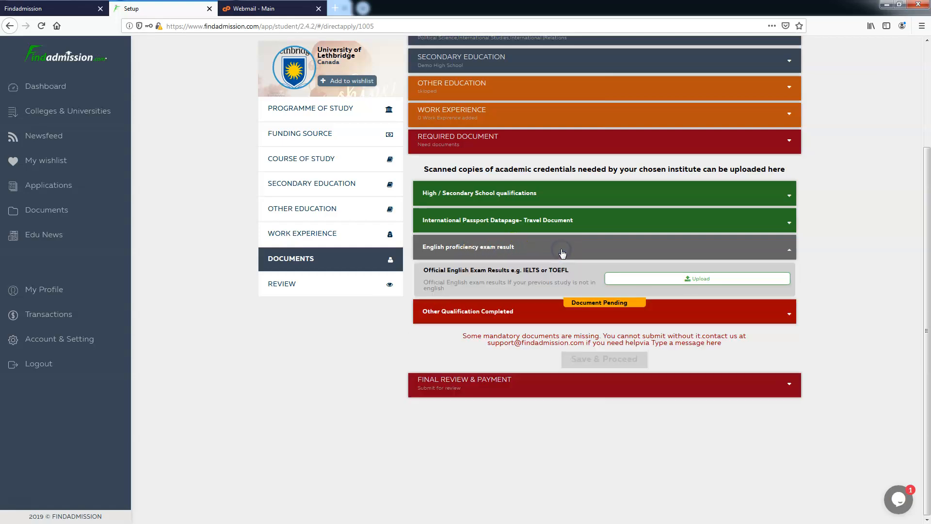
pyautogui.click(563, 250)
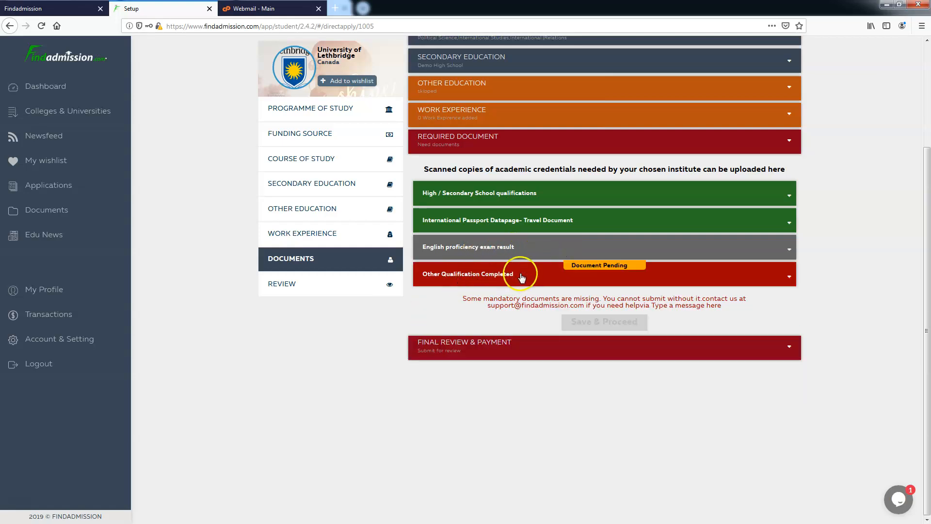
# Upload an image from ARTE SHOW FOLDER as evidence of other completed qualifications, and save to proceed to the final review
pyautogui.click(524, 275)
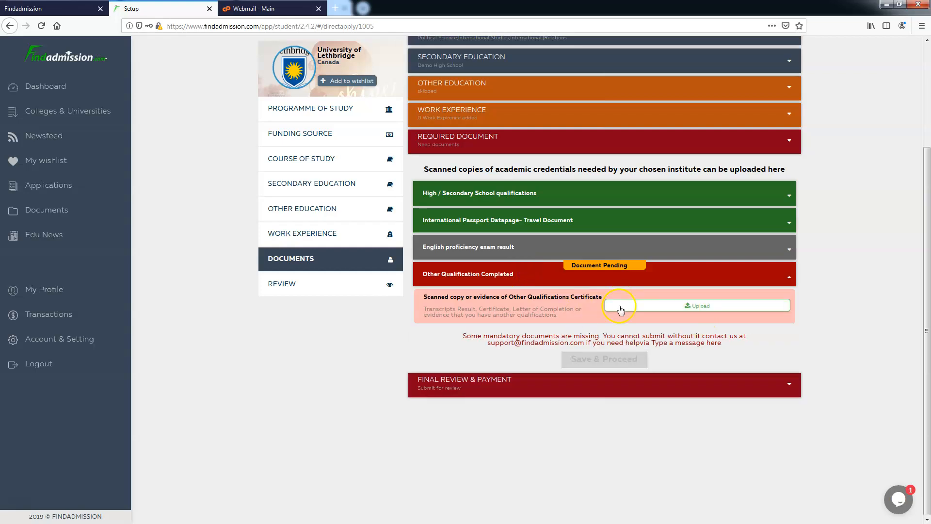
pyautogui.click(679, 306)
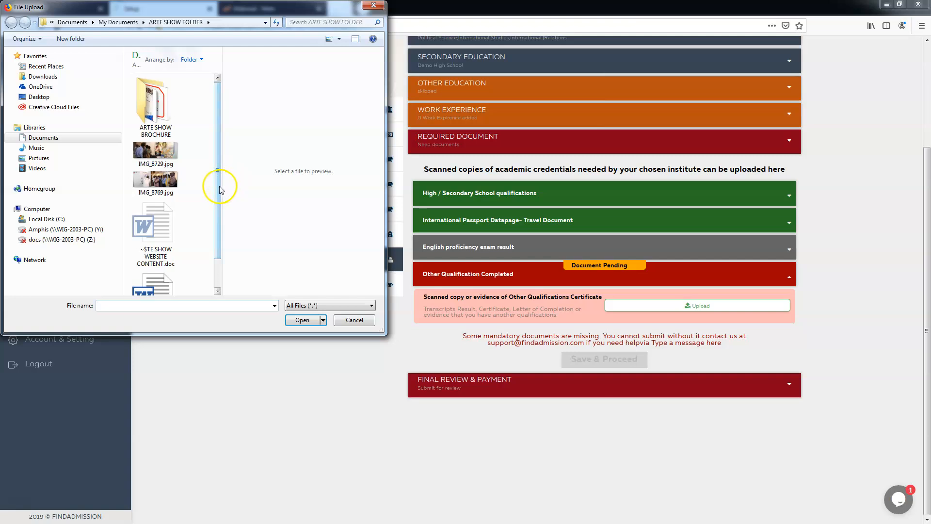
pyautogui.moveTo(223, 184); pyautogui.dragTo(312, 191)
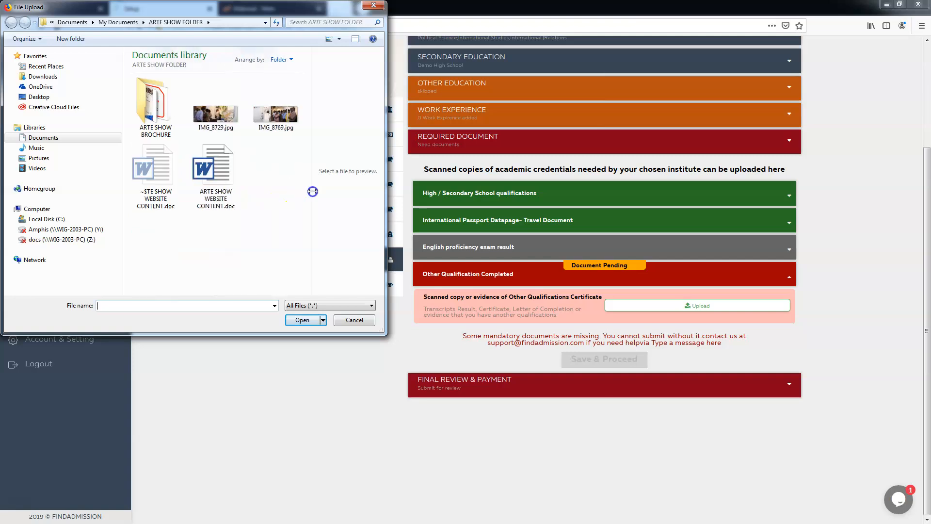
pyautogui.click(240, 127)
pyautogui.click(305, 319)
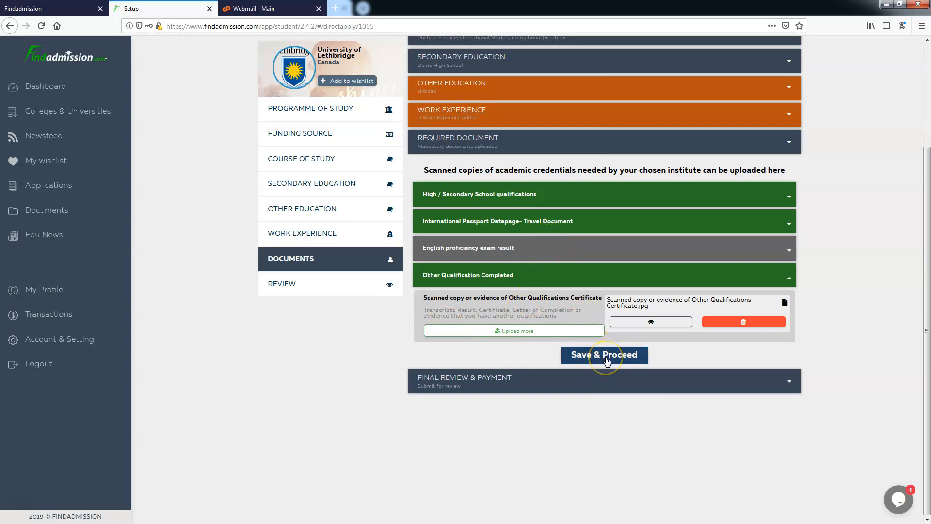
pyautogui.click(607, 359)
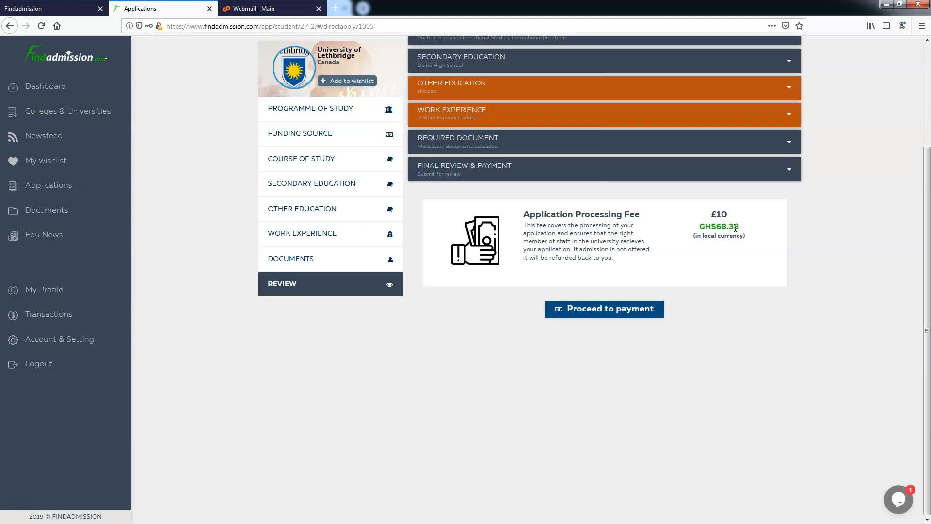
# Examine the application processing fee in pounds and in local currency
pyautogui.doubleClick(719, 214)
pyautogui.click(731, 219)
pyautogui.moveTo(731, 217); pyautogui.dragTo(711, 214)
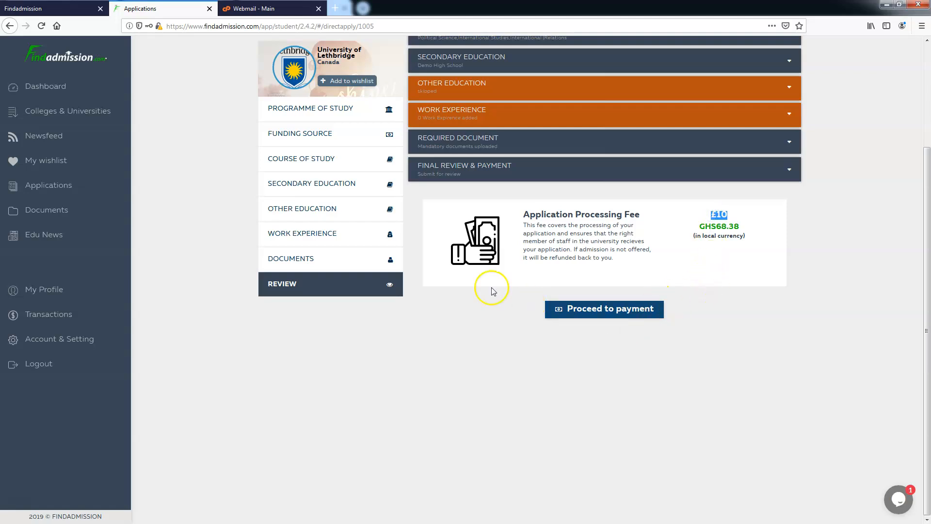
# Proceed to payment and look at the bank deposit details and the debit/credit card payment form
pyautogui.click(612, 312)
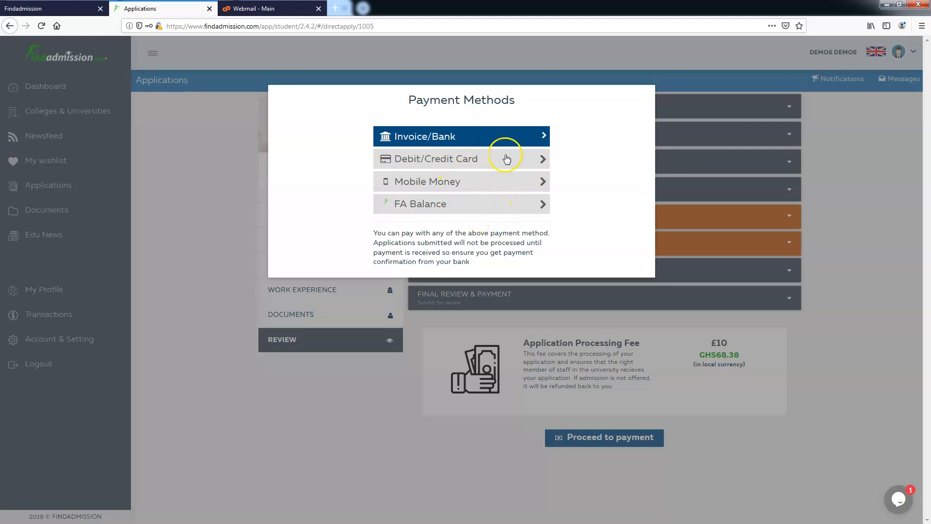
pyautogui.click(486, 138)
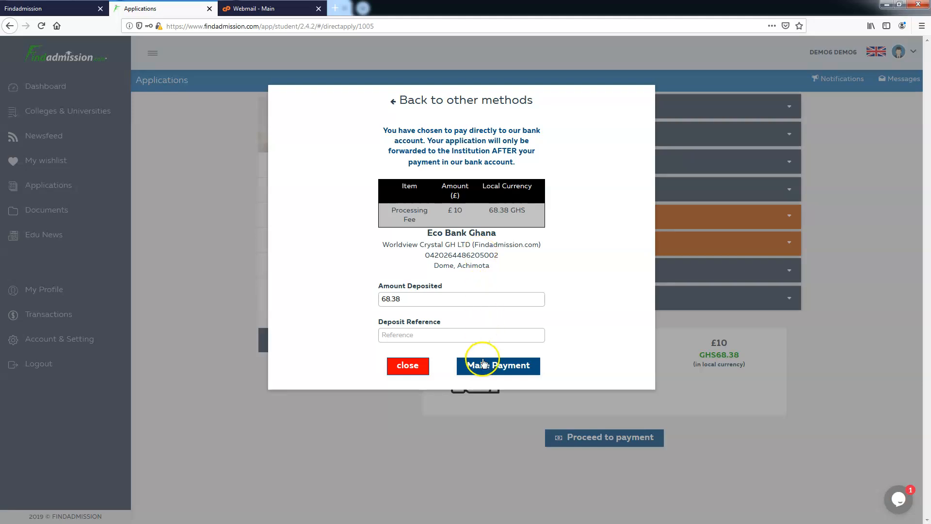
pyautogui.click(393, 103)
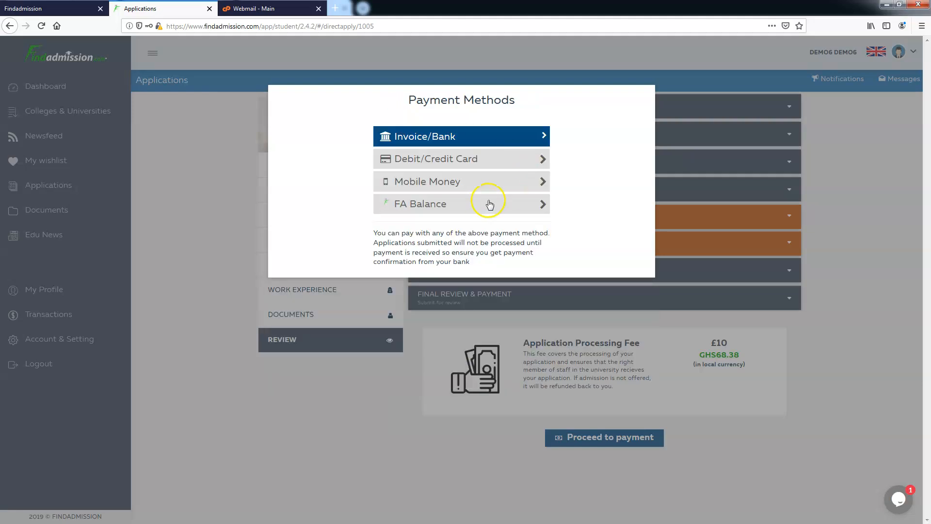
pyautogui.click(504, 161)
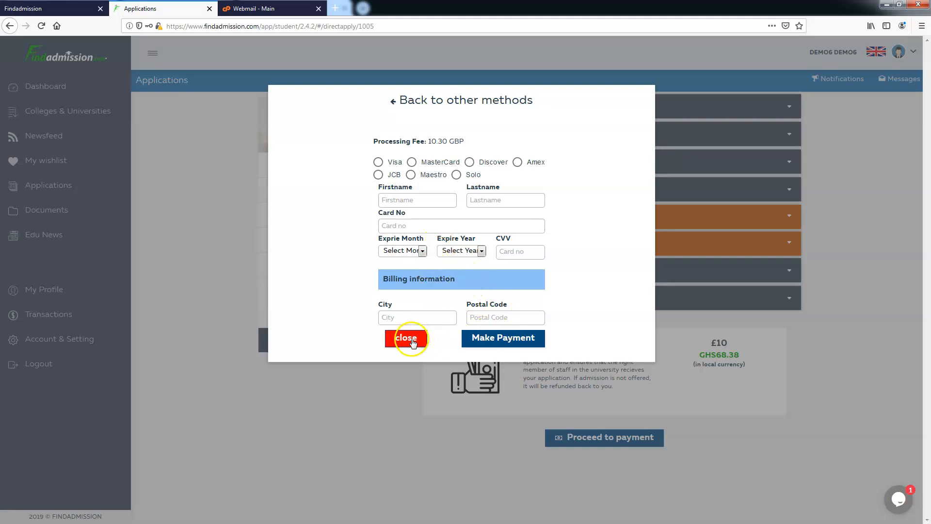
# Return to the payment methods, open the Mobile Money option and select MTN to check its network fee and total payable
pyautogui.click(394, 103)
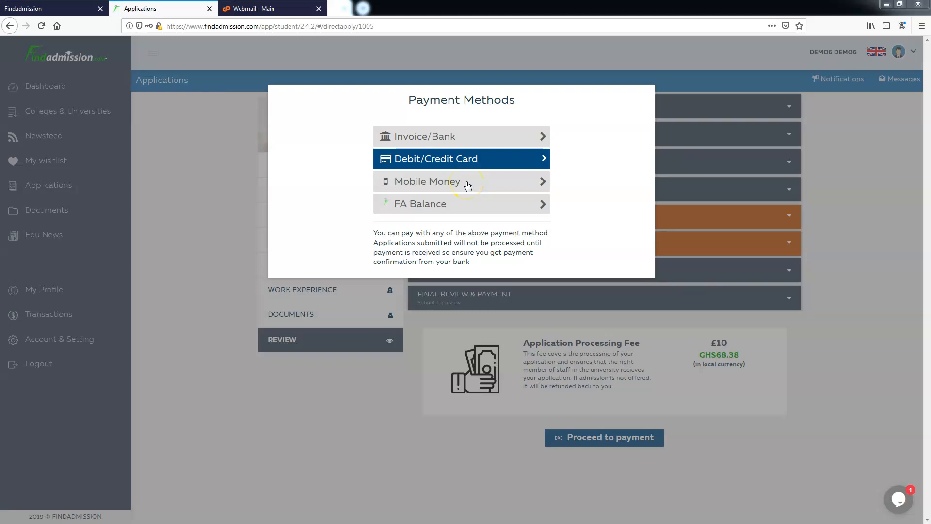
pyautogui.click(410, 188)
pyautogui.click(411, 188)
pyautogui.click(452, 184)
pyautogui.click(466, 184)
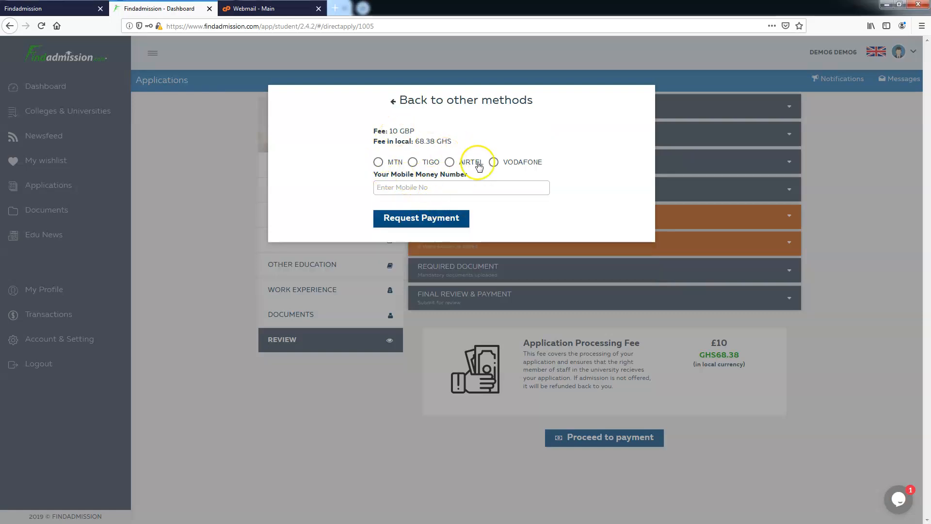
pyautogui.click(378, 161)
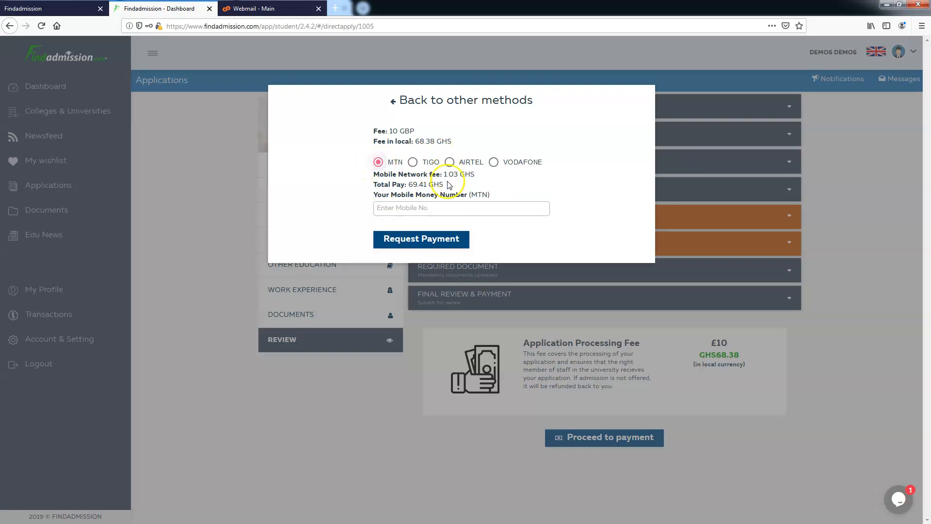
# Look at the FA Balance payment option and its voucher terms, and return to the list of payment methods
pyautogui.click(394, 99)
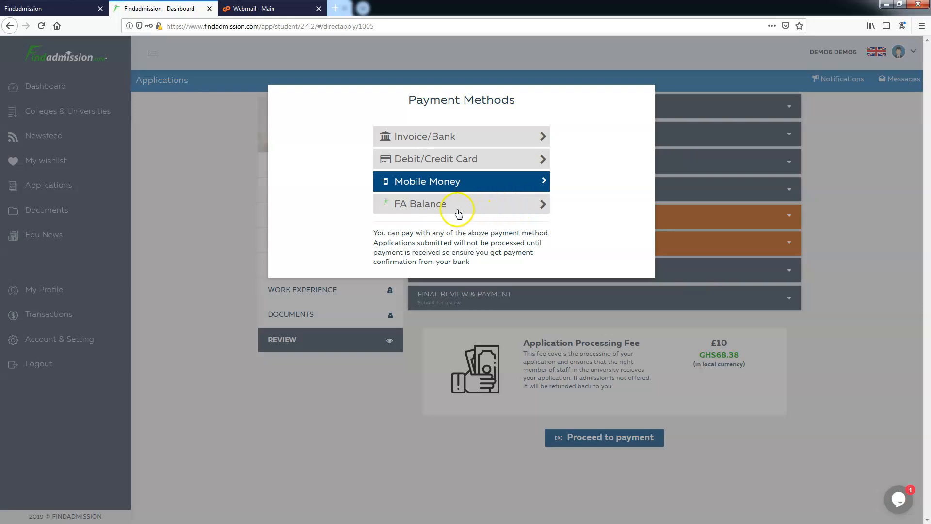
pyautogui.click(474, 210)
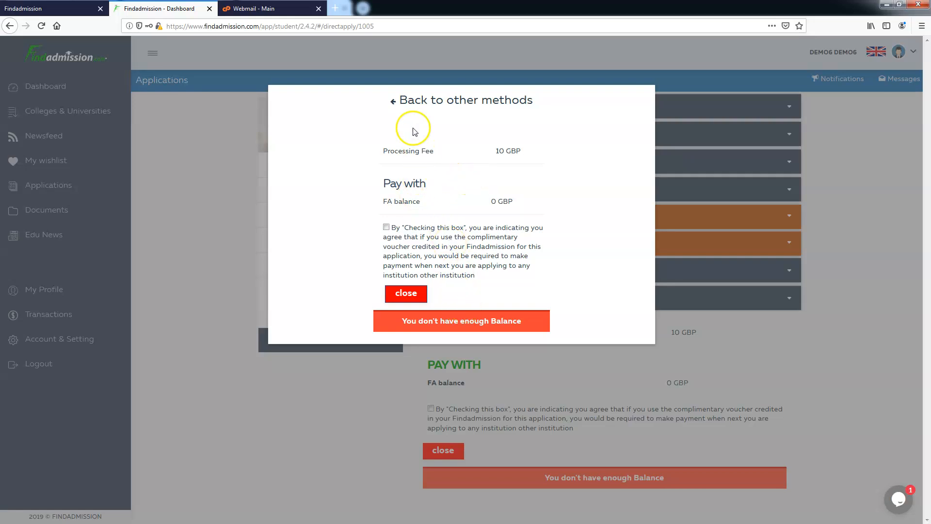
pyautogui.click(392, 103)
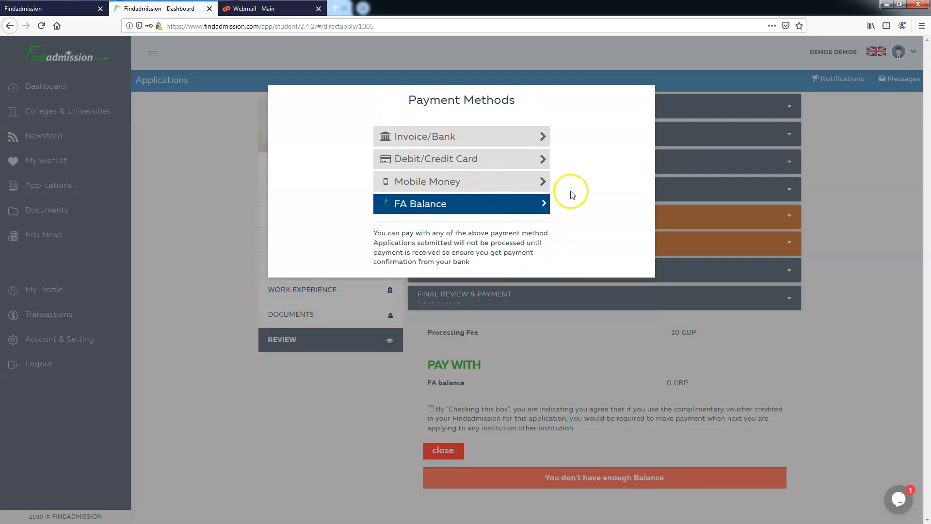